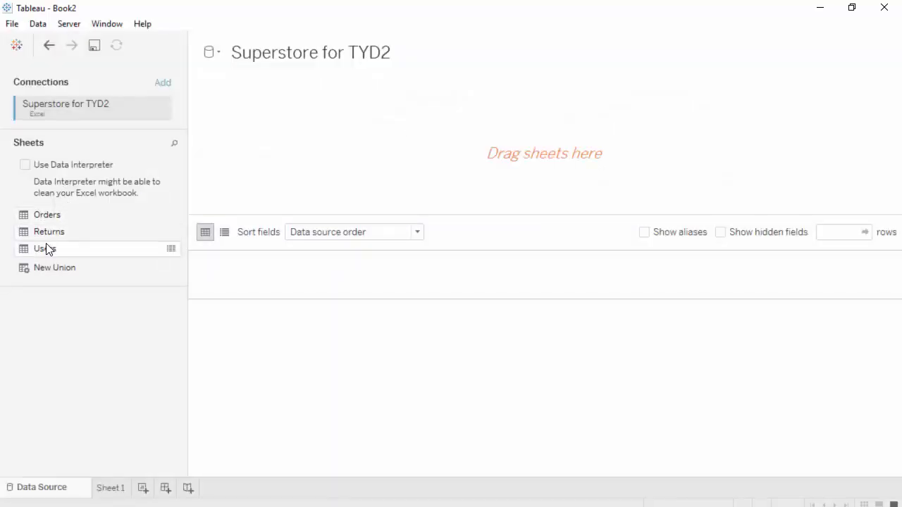
Add the Orders sheet to the data source and go to the Sheet 1 worksheet
{"action": "left_click_drag", "start_coordinate": [49, 221], "coordinate": [332, 187]}
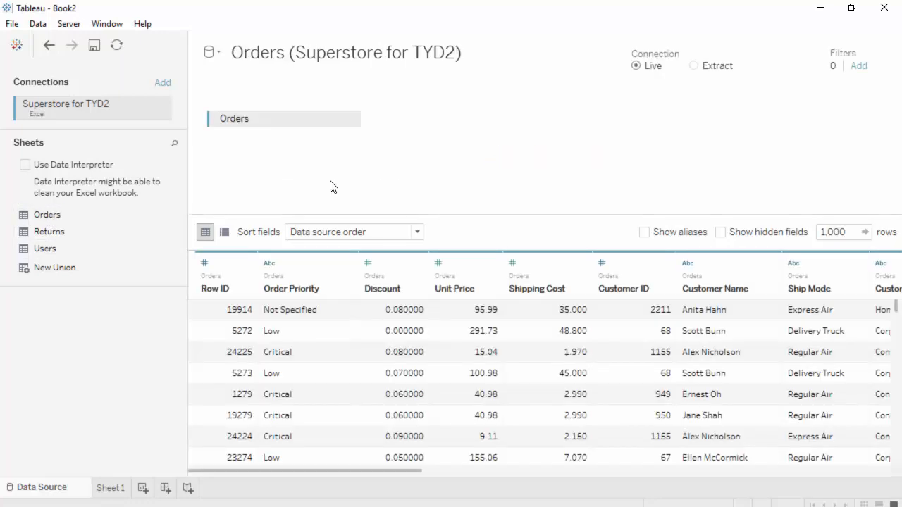
{"action": "left_click", "coordinate": [111, 488]}
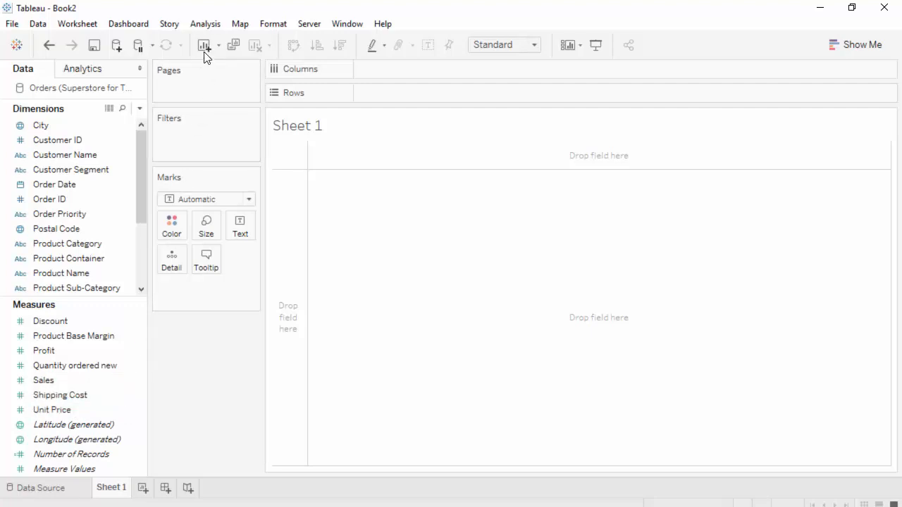
{"action": "left_click", "coordinate": [208, 26]}
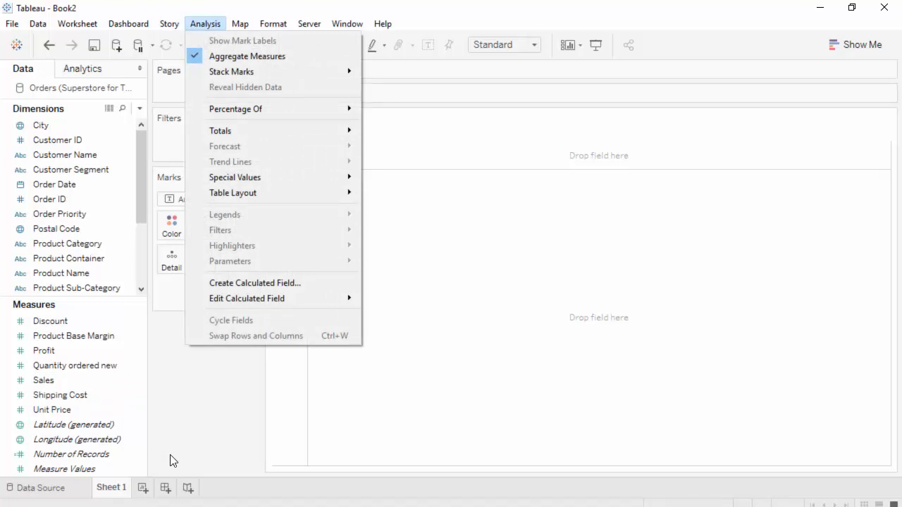
{"action": "left_click", "coordinate": [190, 444]}
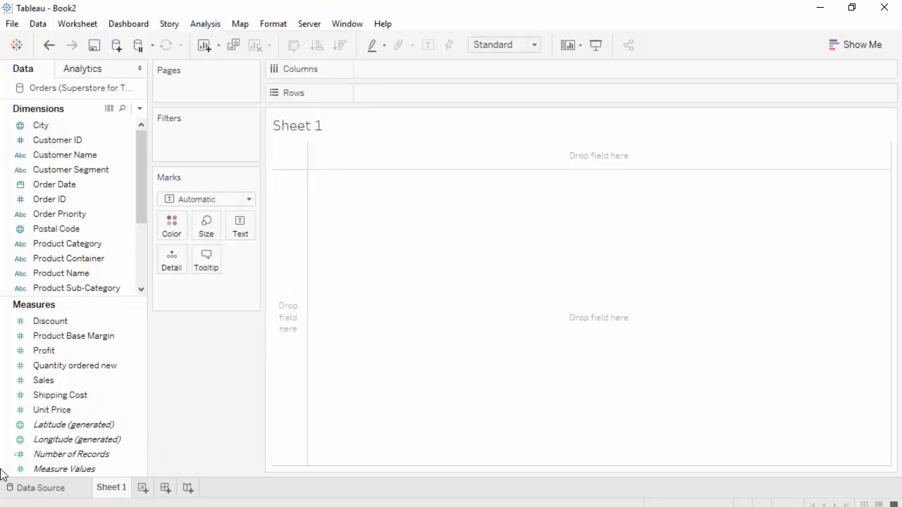
{"action": "left_click", "coordinate": [10, 446]}
{"action": "right_click", "coordinate": [24, 444]}
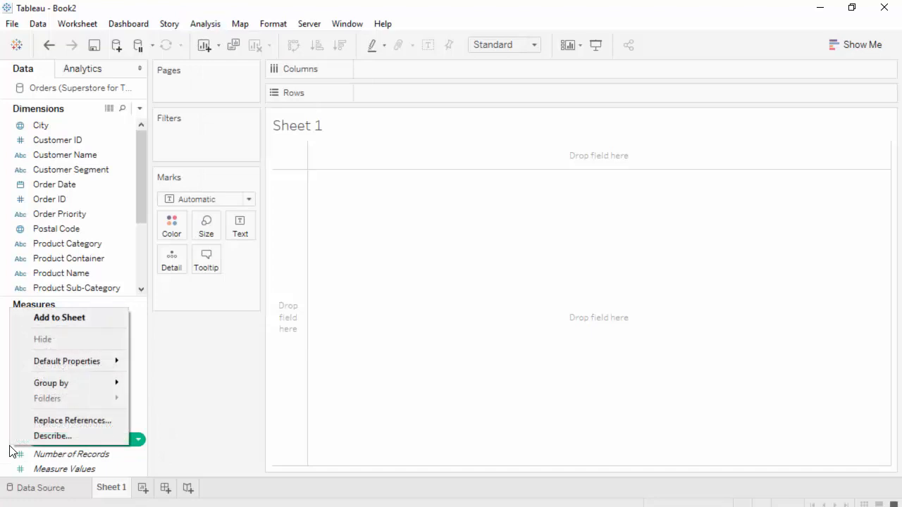
Start a new parameter from the Sales measure and name it "Select a measure"
{"action": "right_click", "coordinate": [139, 379]}
{"action": "mouse_move", "coordinate": [224, 195]}
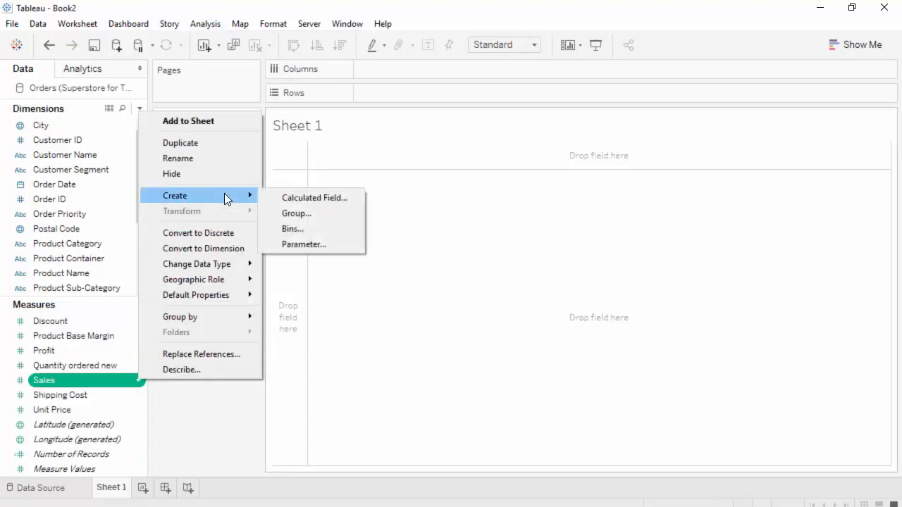
{"action": "left_click", "coordinate": [324, 244]}
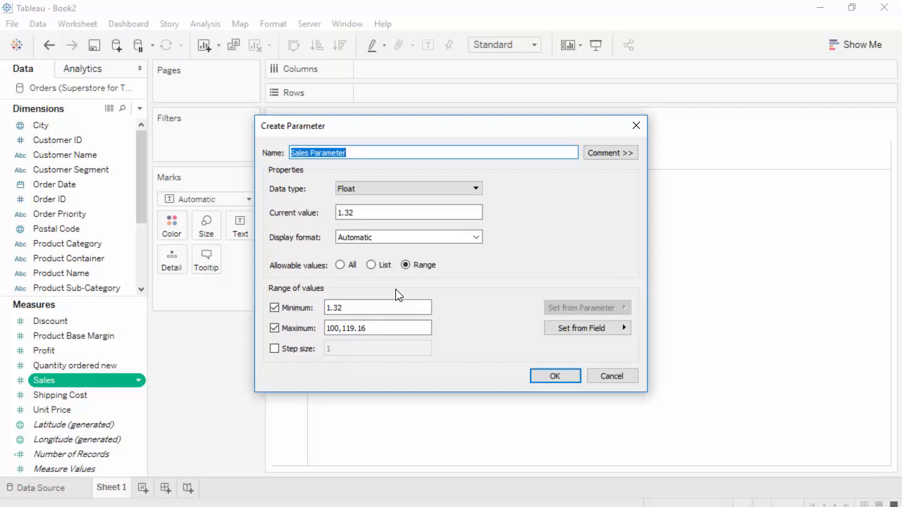
{"action": "type", "text": "sL"}
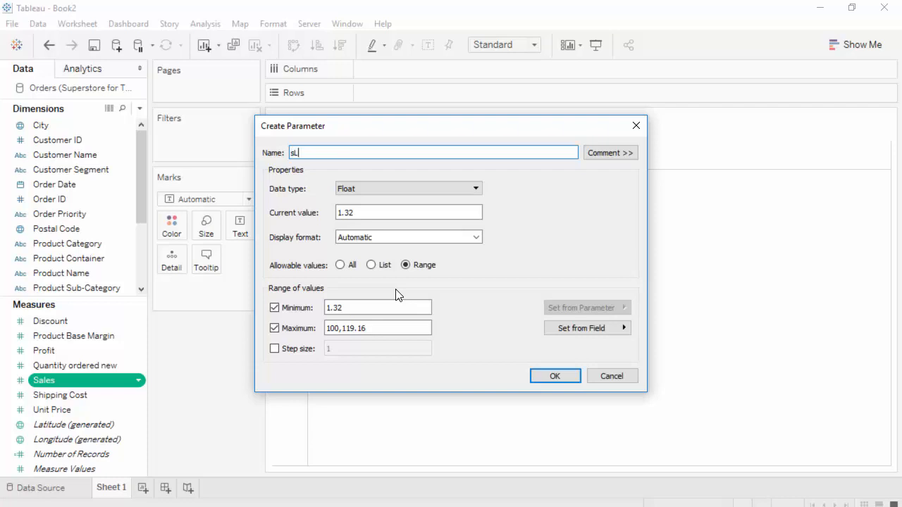
{"action": "key", "text": "BackSpace"}
{"action": "type", "text": "ELECT A"}
{"action": "key", "text": "ctrl+a"}
{"action": "type", "text": "Select a measure"}
Set the parameter's data type to String and restrict its allowable values to a list
{"action": "left_click", "coordinate": [371, 188]}
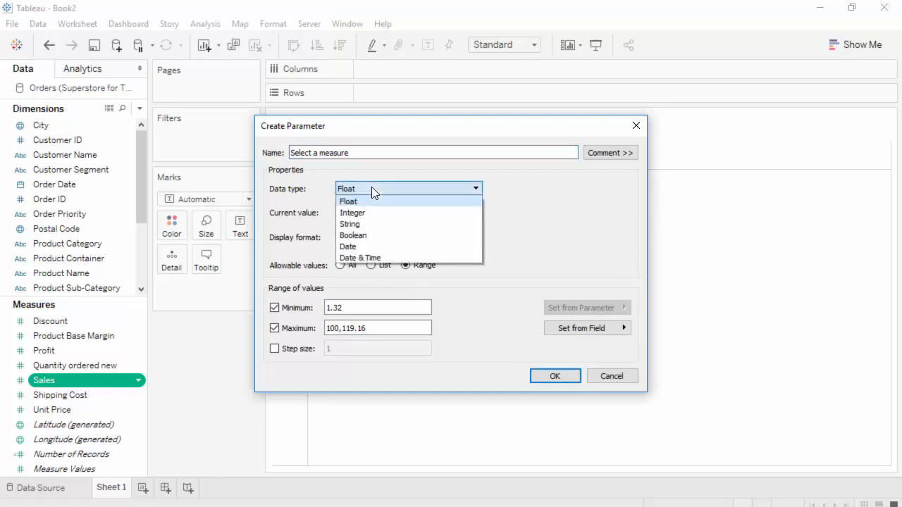
{"action": "left_click", "coordinate": [371, 224]}
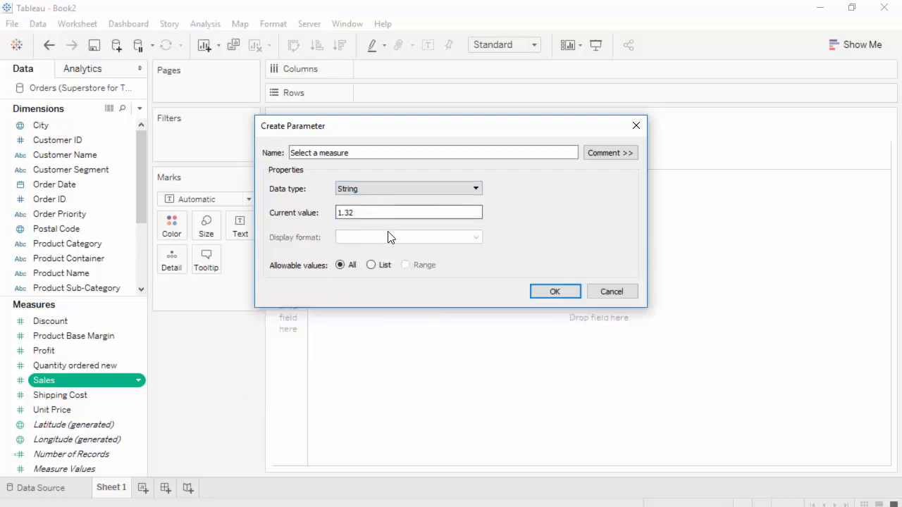
{"action": "left_click", "coordinate": [371, 264]}
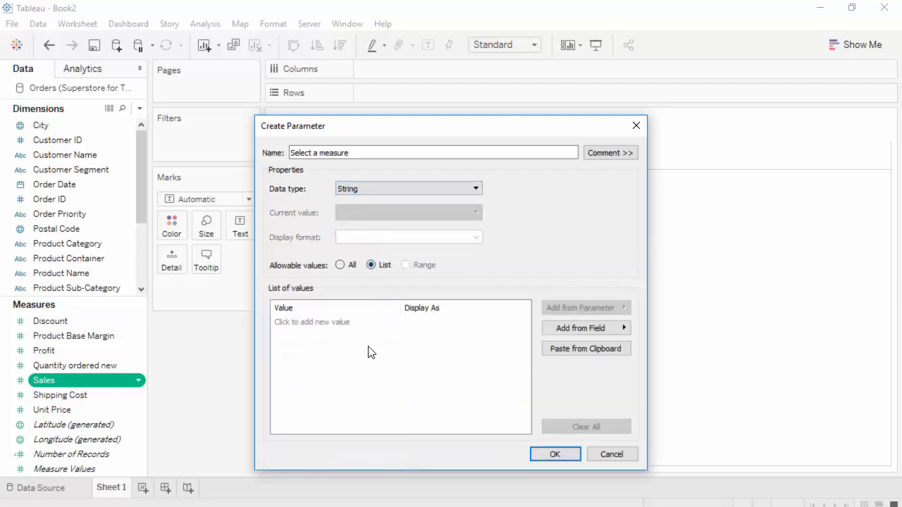
Enter Sales, Profit and Shipping Cost as the parameter's list values and create the parameter
{"action": "left_click", "coordinate": [298, 325]}
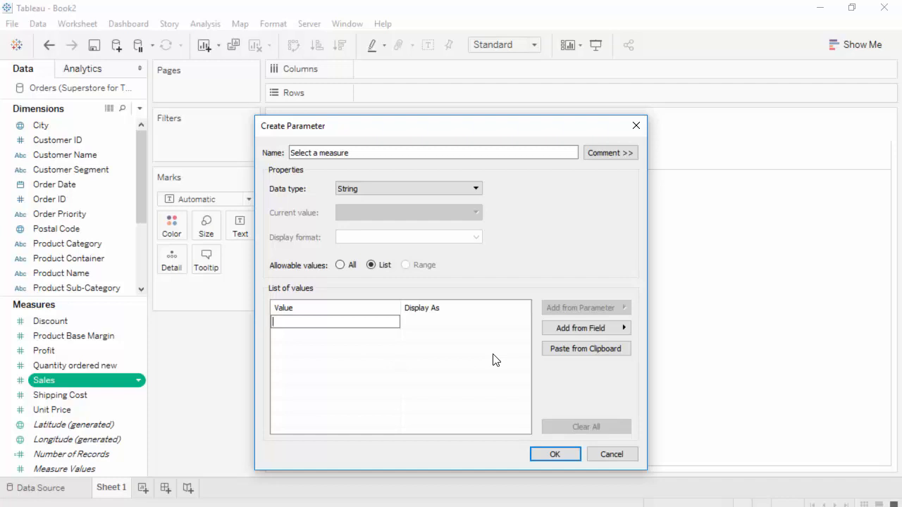
{"action": "type", "text": "Sales"}
{"action": "key", "text": "Return"}
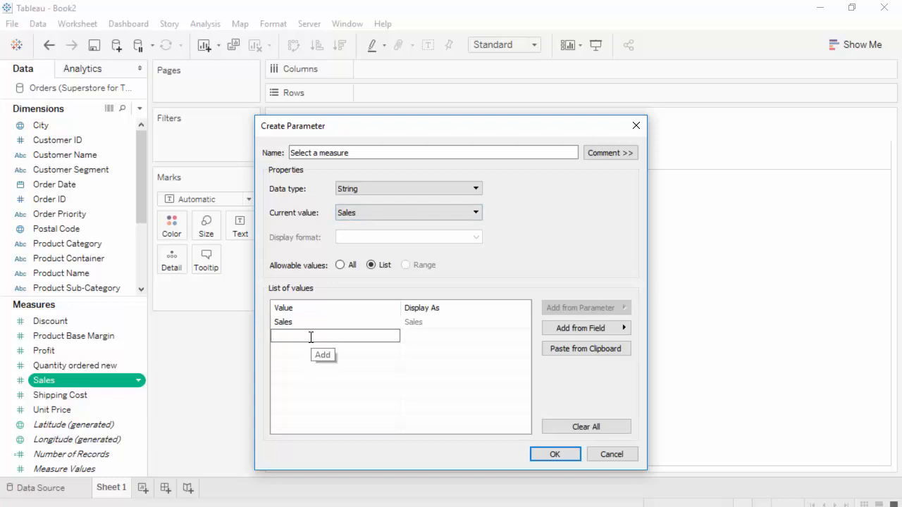
{"action": "type", "text": "Profit"}
{"action": "key", "text": "Return"}
{"action": "type", "text": "Sh"}
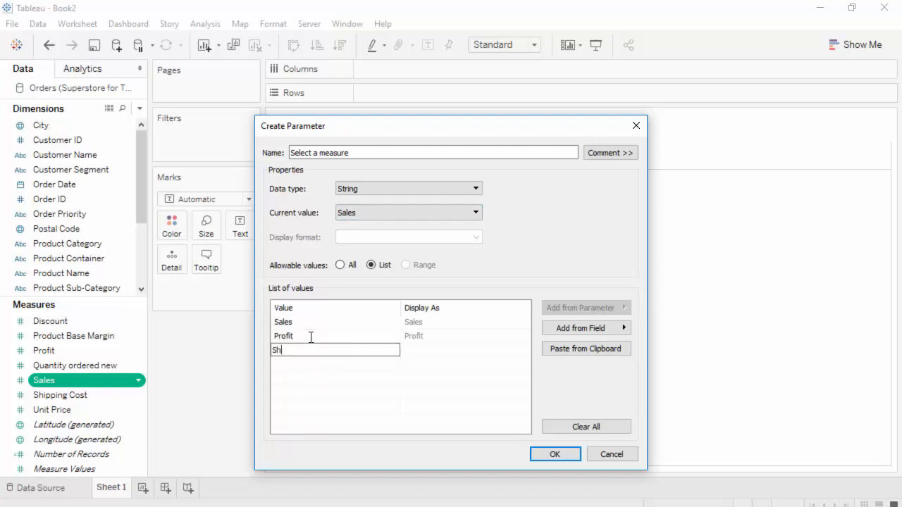
{"action": "type", "text": "ipping Cost"}
{"action": "left_click", "coordinate": [555, 454]}
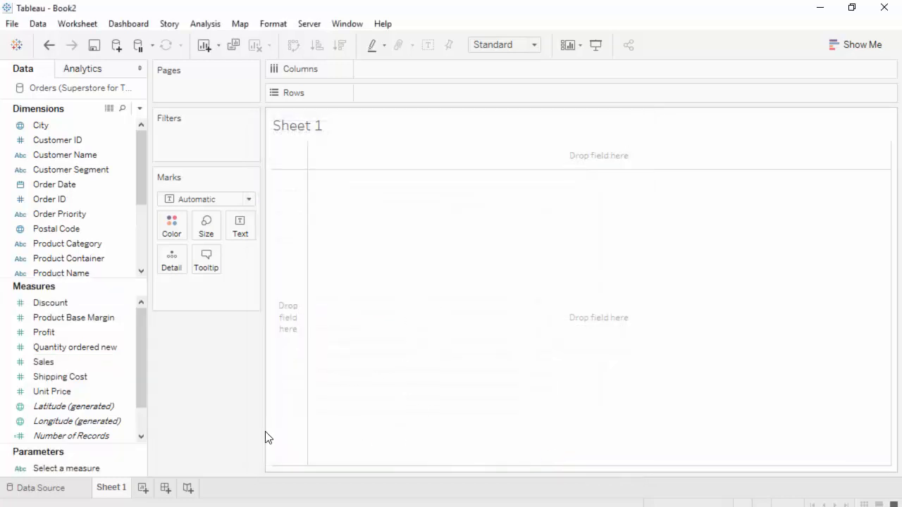
Show the control of the "Select a measure" parameter and place it below the Marks card
{"action": "left_click", "coordinate": [140, 468]}
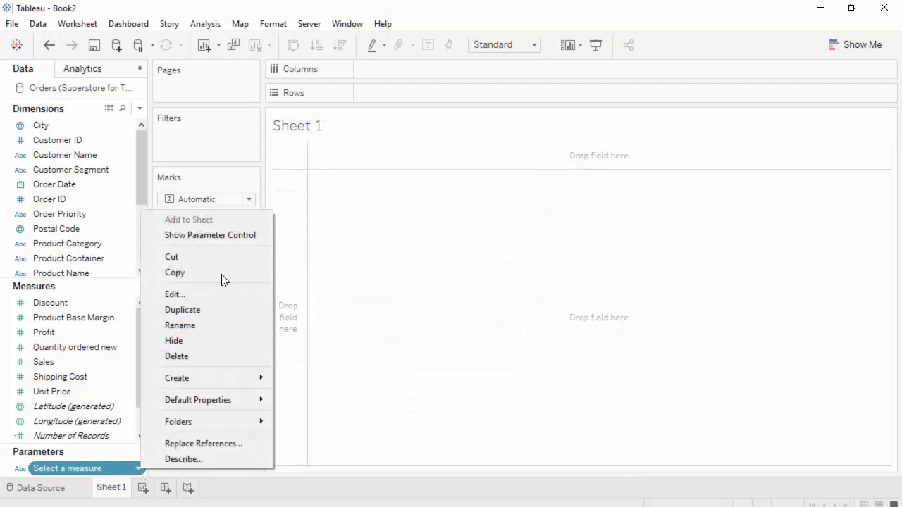
{"action": "left_click", "coordinate": [221, 234]}
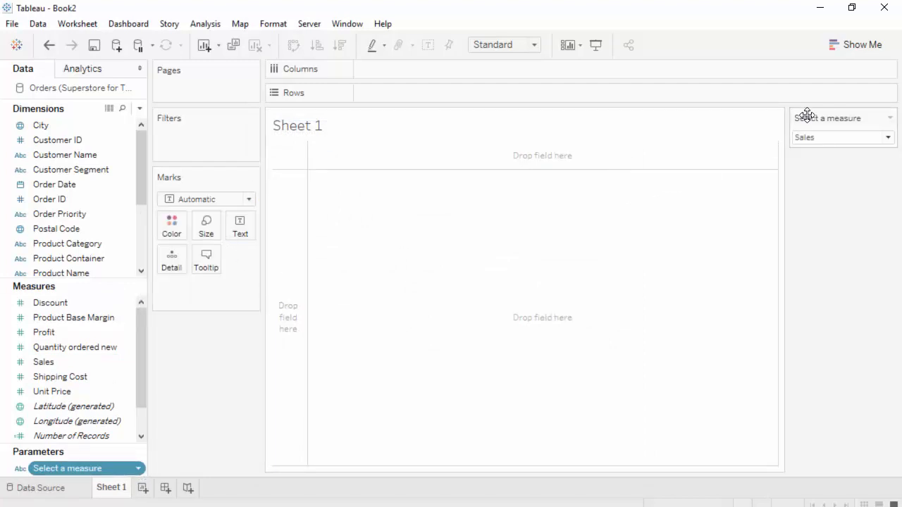
{"action": "left_click_drag", "start_coordinate": [805, 115], "coordinate": [219, 349]}
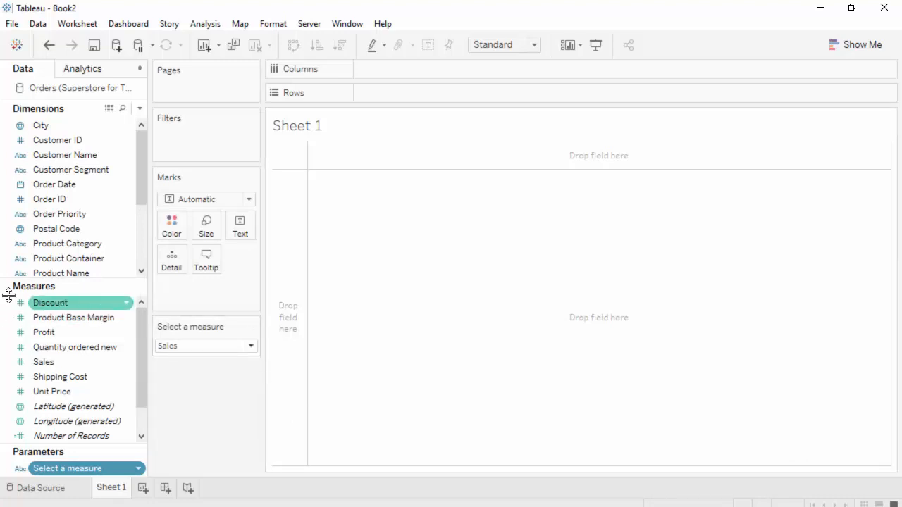
Start a new calculated field and name it "Selected Measure"
{"action": "left_click", "coordinate": [206, 25]}
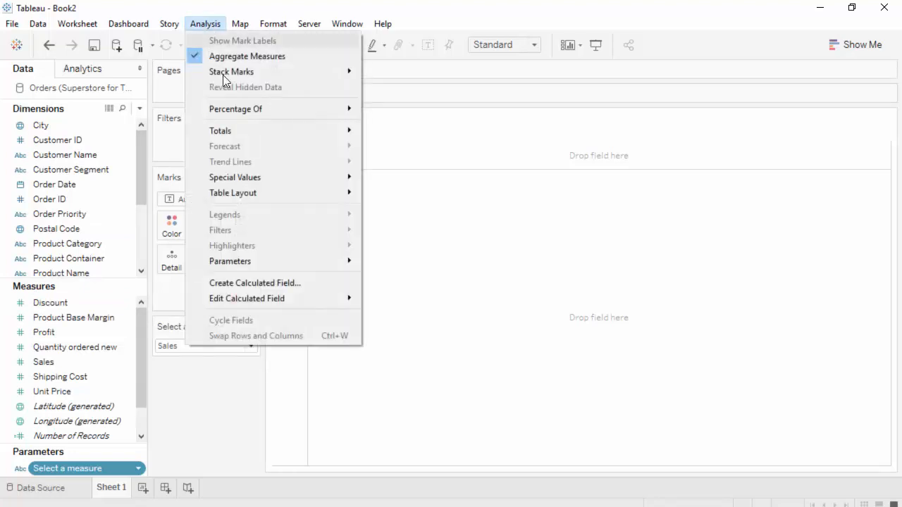
{"action": "left_click", "coordinate": [314, 284]}
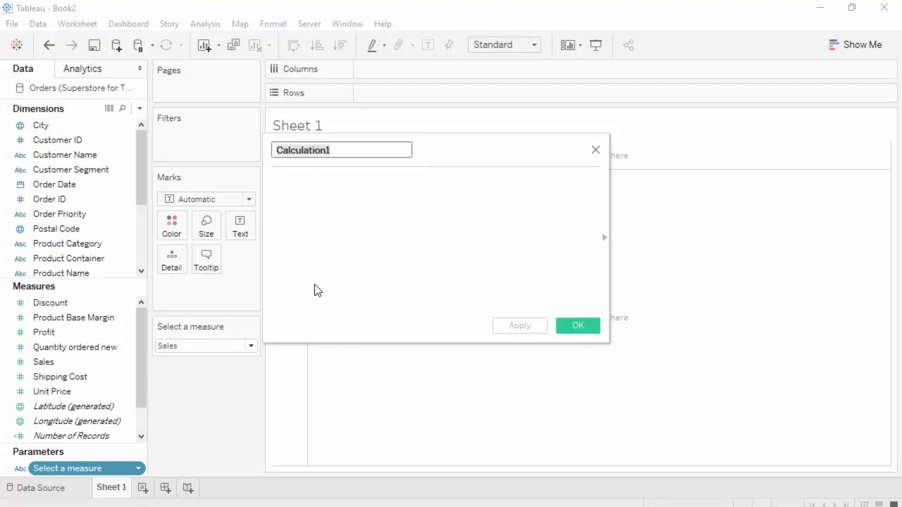
{"action": "type", "text": "Selec"}
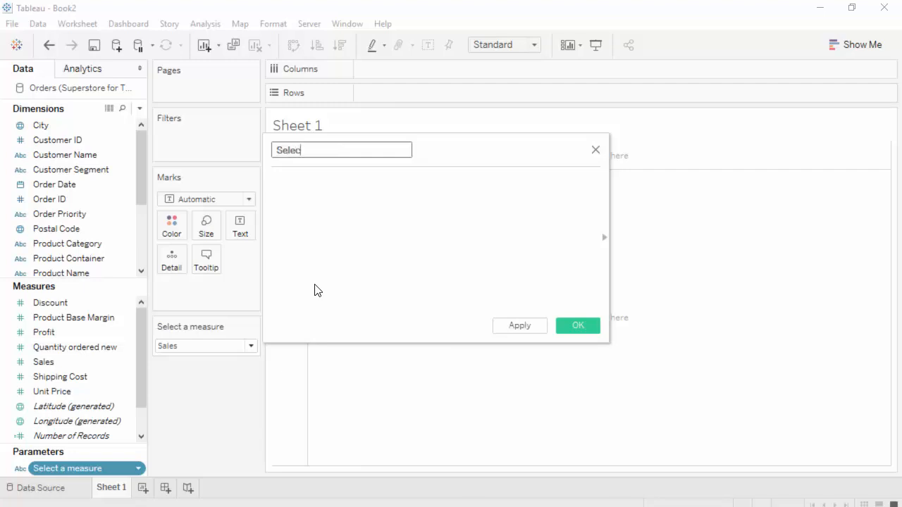
{"action": "type", "text": "ted Measure"}
Write the formula's first condition: IF [Select a measure] = 'Sales' THEN [Sales]
{"action": "left_click", "coordinate": [387, 228]}
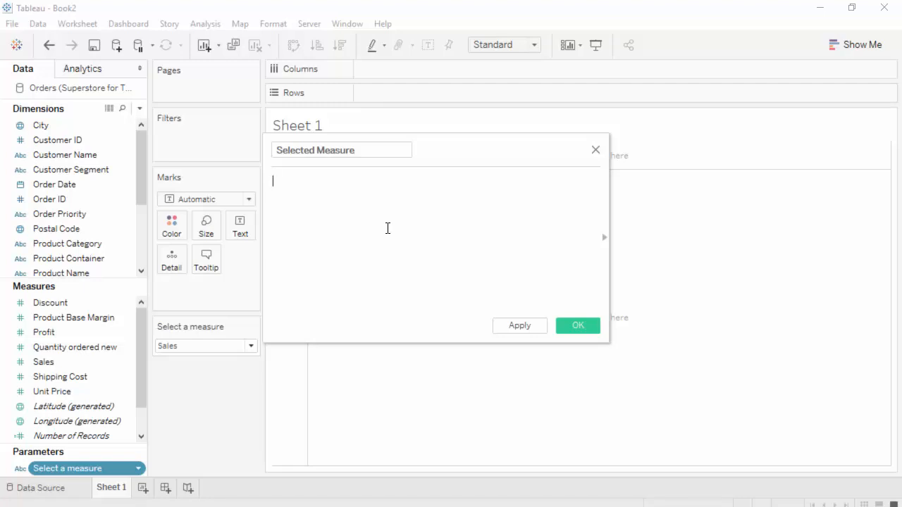
{"action": "type", "text": "IF "}
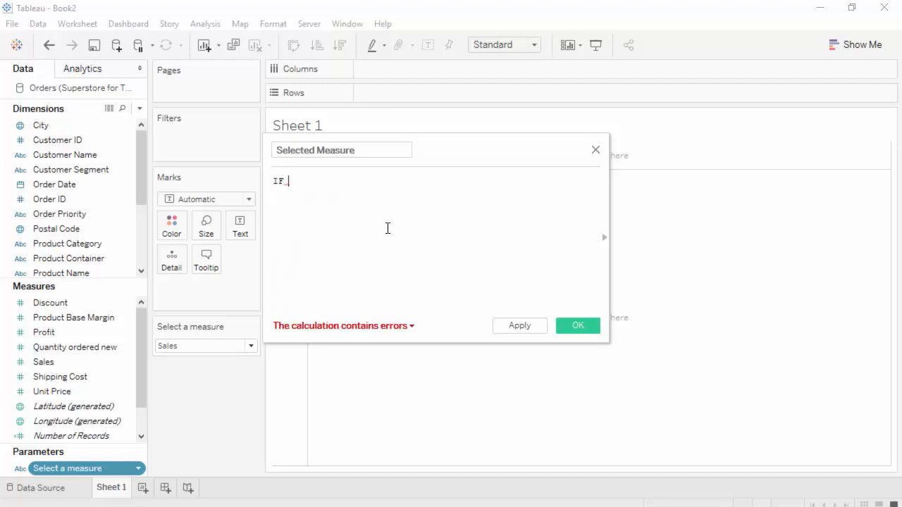
{"action": "type", "text": "sele"}
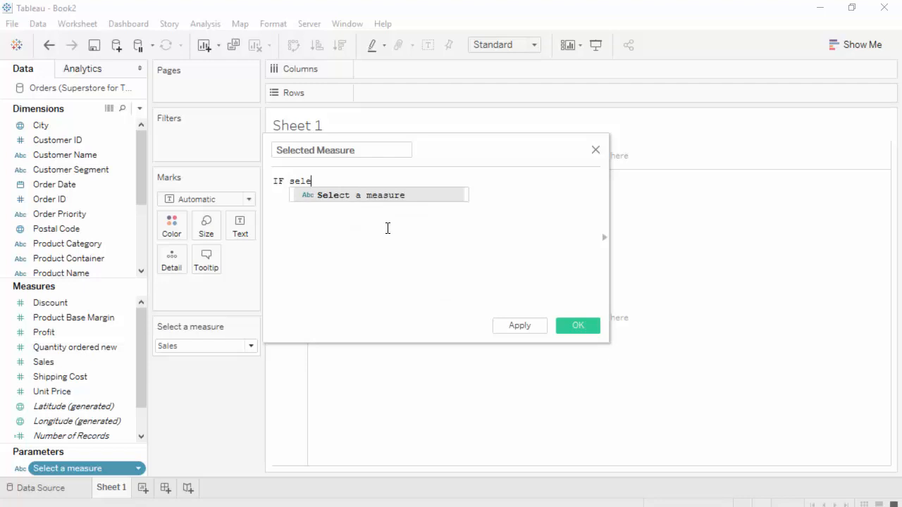
{"action": "key", "text": "Return"}
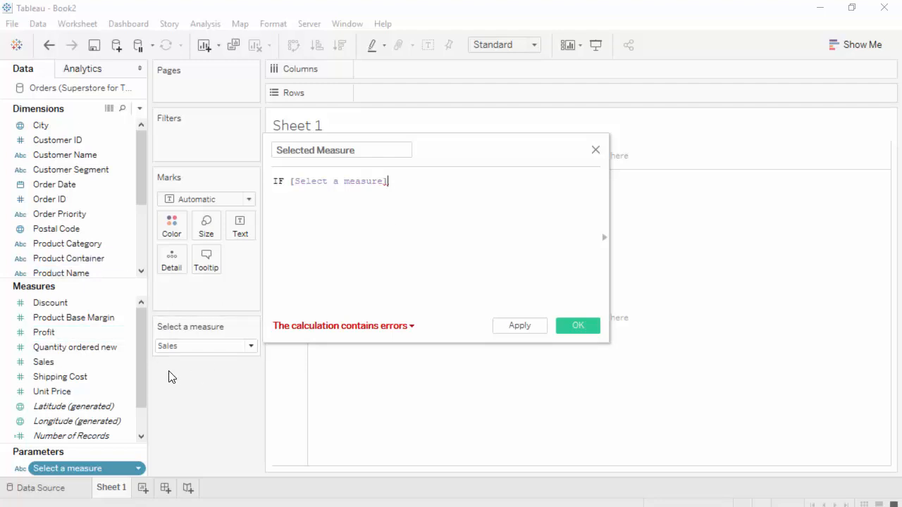
{"action": "type", "text": "= "}
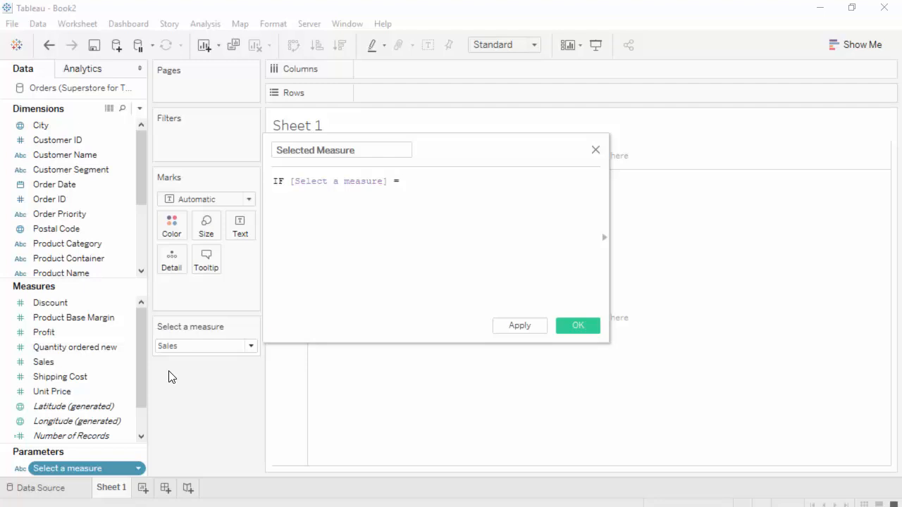
{"action": "type", "text": "'Sales' "}
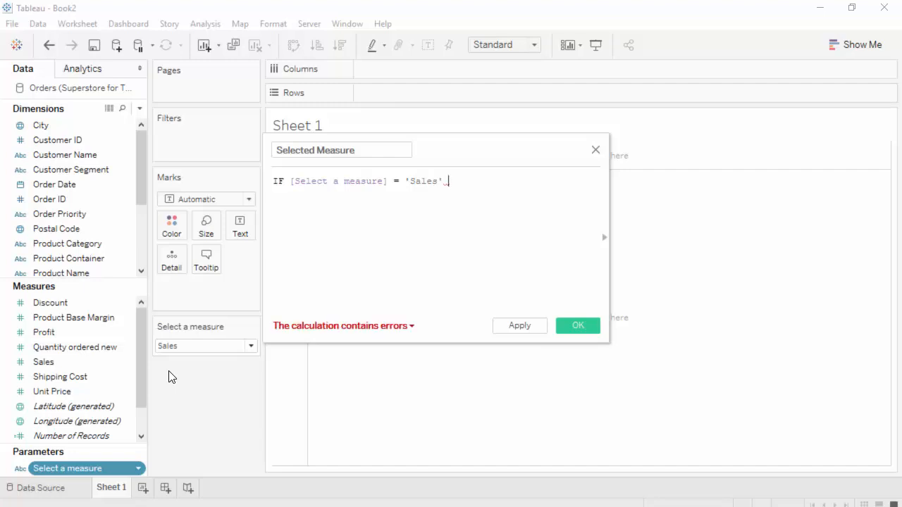
{"action": "type", "text": "THEN sale"}
{"action": "key", "text": "Return"}
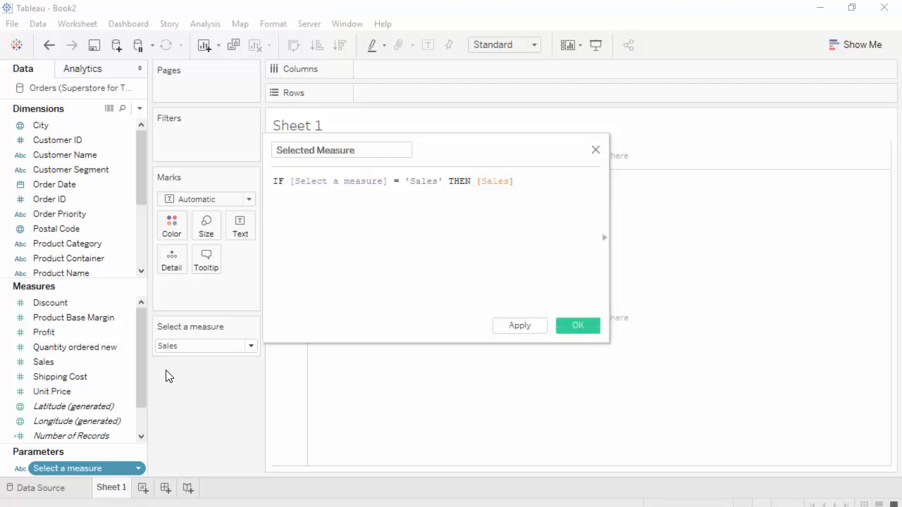
{"action": "mouse_move", "coordinate": [508, 178]}
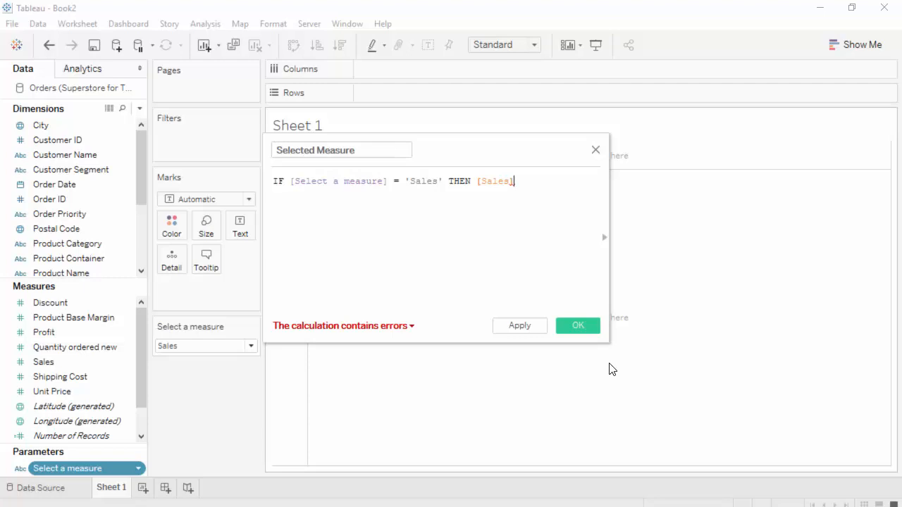
Add a second condition line to the formula: ELSEIF [Select a measure] = 'Profit' THEN [Profit]
{"action": "key", "text": "Return"}
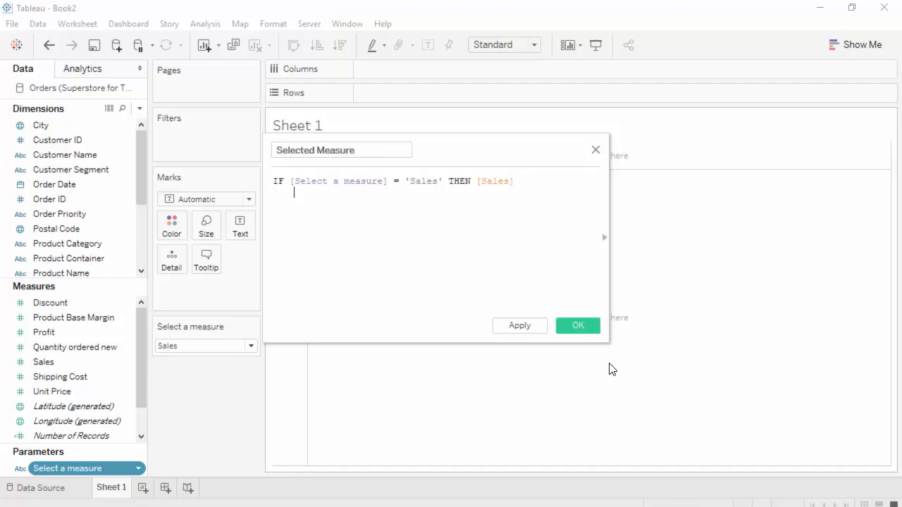
{"action": "type", "text": "els"}
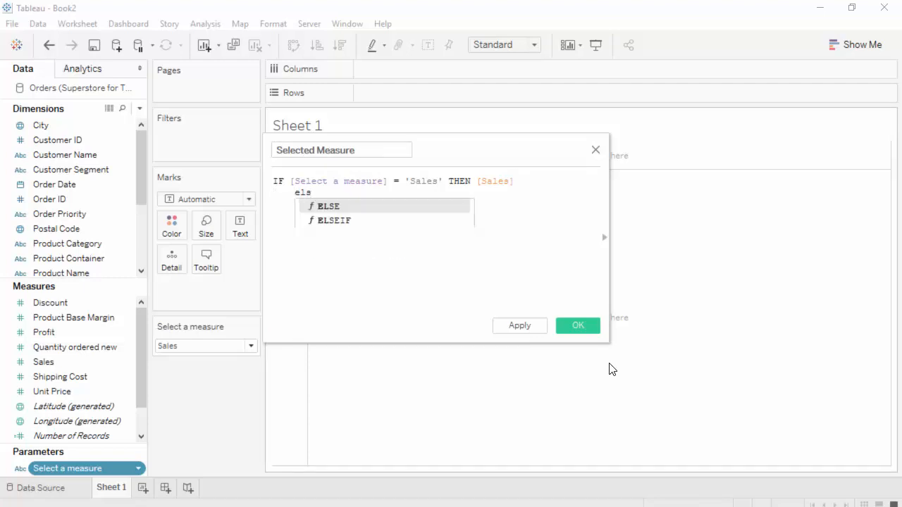
{"action": "key", "text": "Down"}
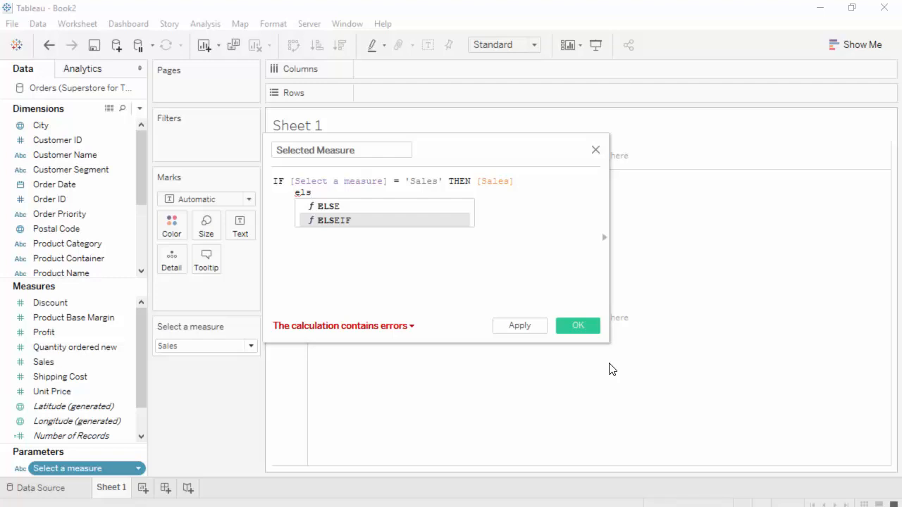
{"action": "key", "text": "Return"}
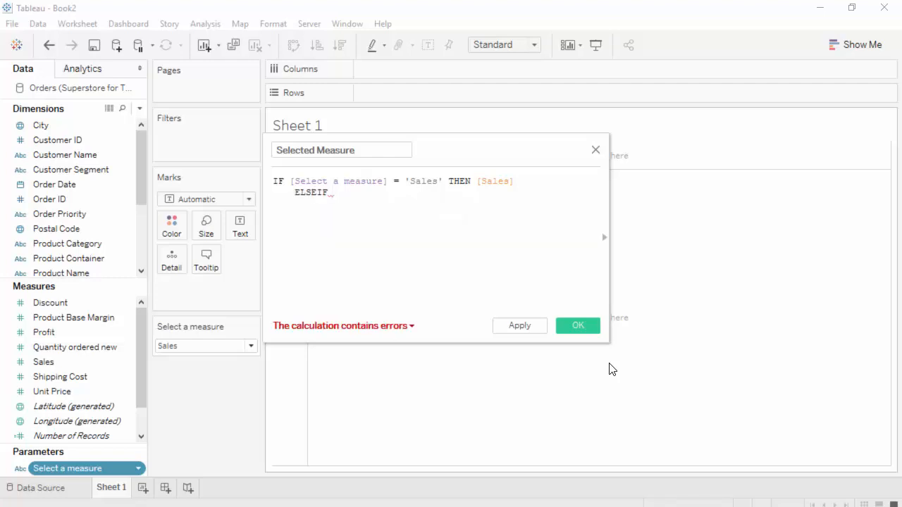
{"action": "type", "text": "sele"}
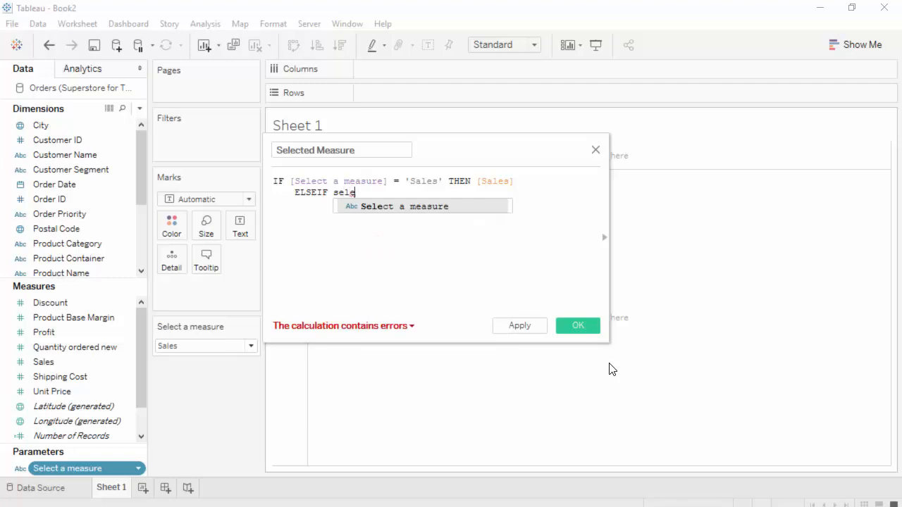
{"action": "key", "text": "Return"}
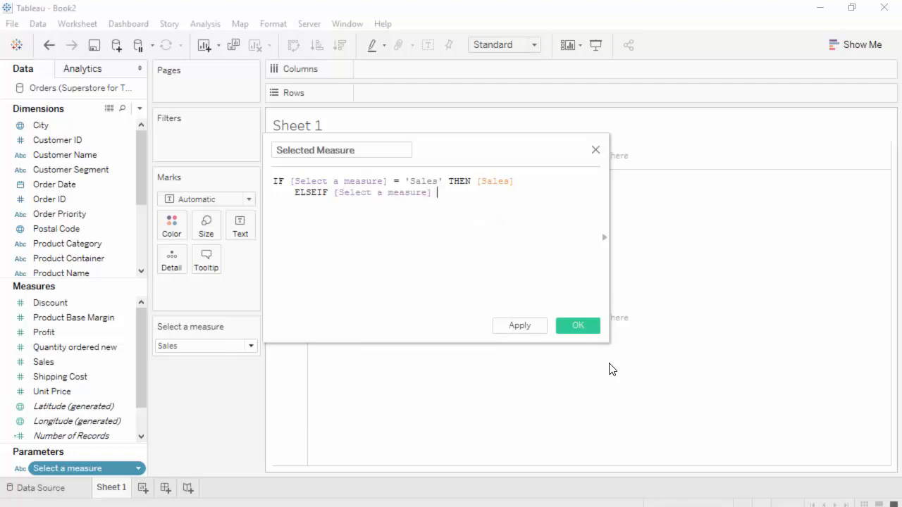
{"action": "type", "text": "= "}
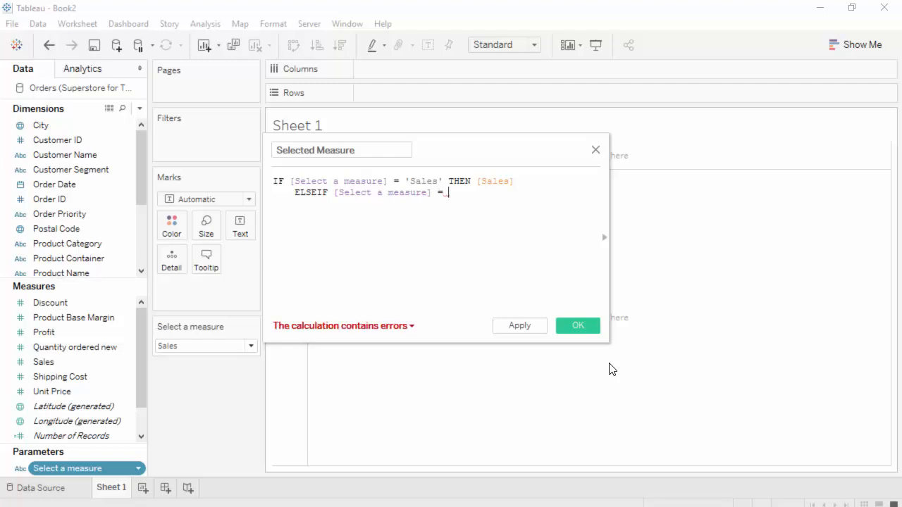
{"action": "type", "text": "'Prof"}
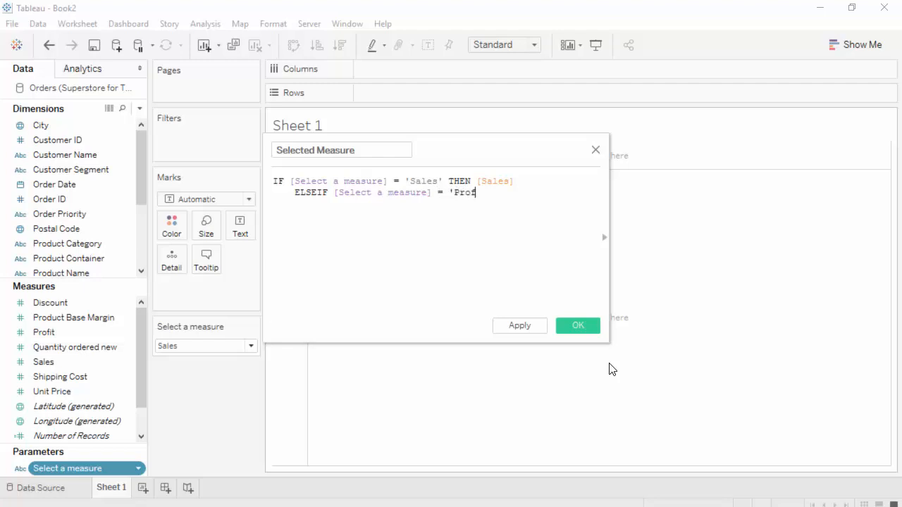
{"action": "type", "text": "it'"}
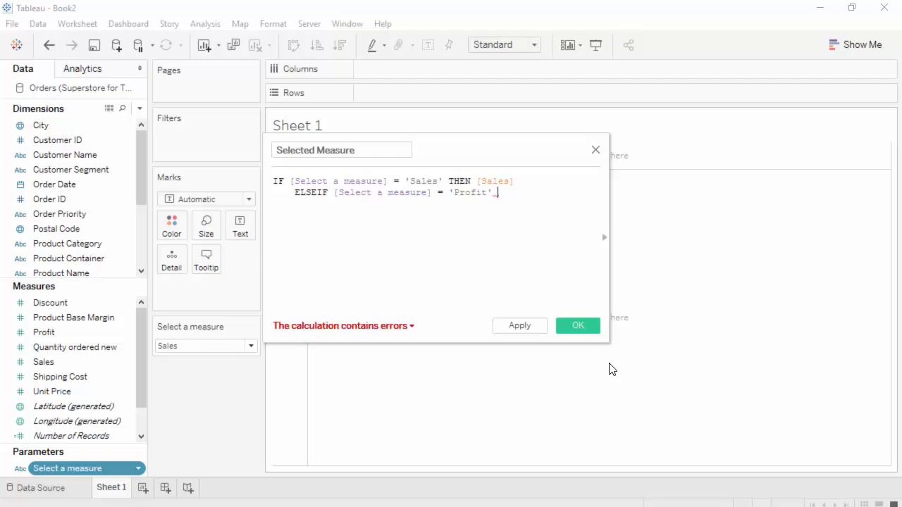
{"action": "type", "text": " the"}
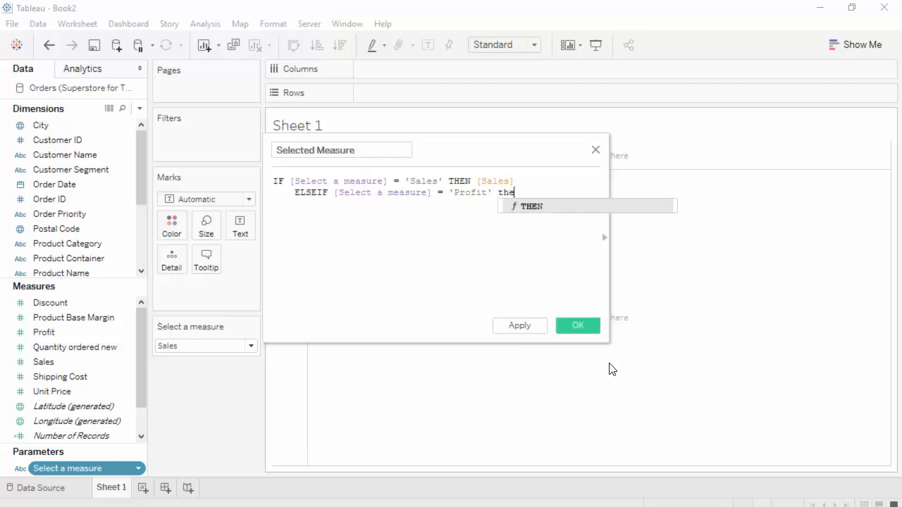
{"action": "key", "text": "Return"}
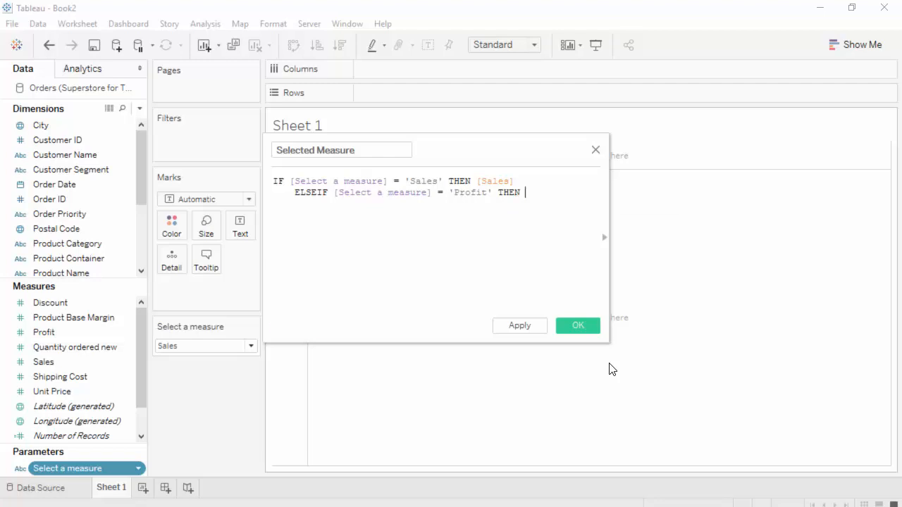
{"action": "type", "text": "pro"}
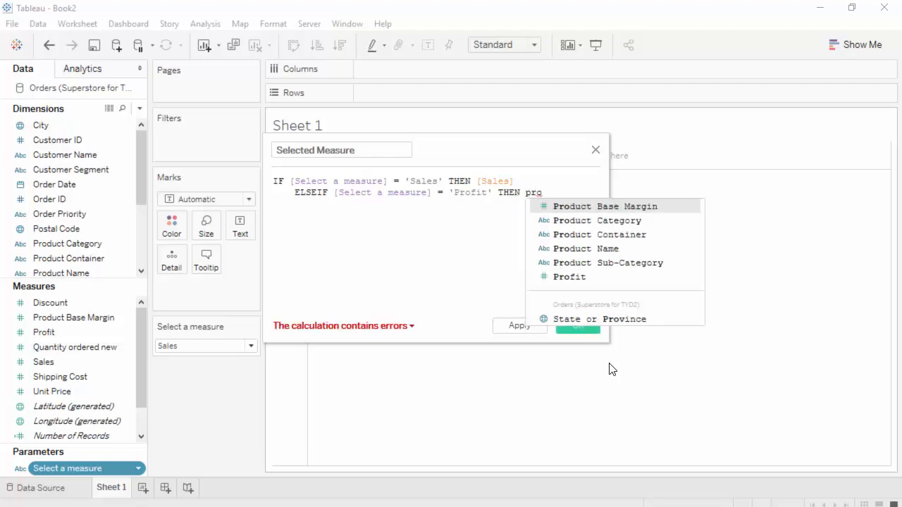
{"action": "type", "text": "f"}
{"action": "key", "text": "Return"}
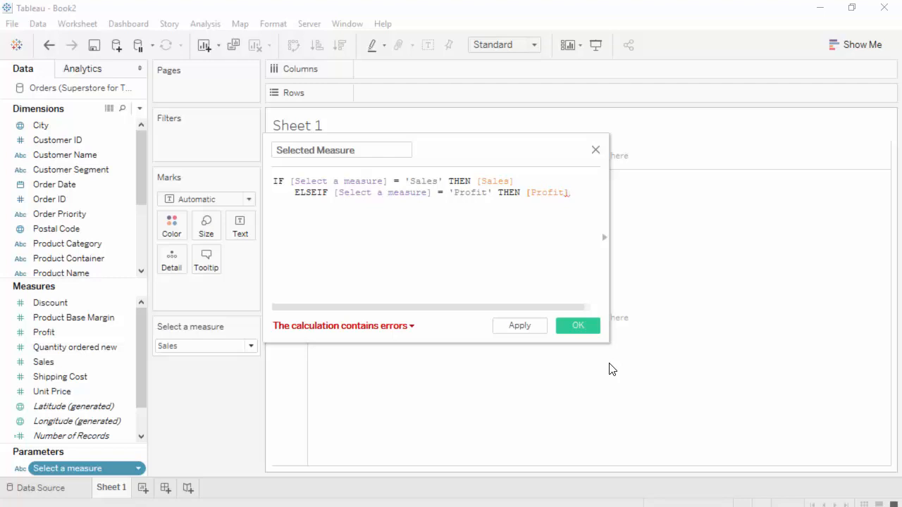
Finish the formula with ELSE [Shipping Cost] and a closing END, and save the calculated field
{"action": "key", "text": "Return"}
{"action": "type", "text": "else"}
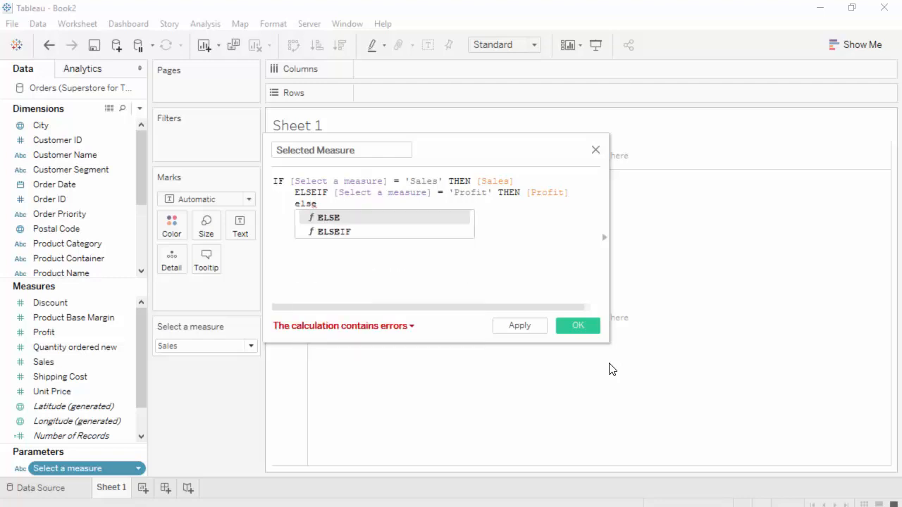
{"action": "key", "text": "Return"}
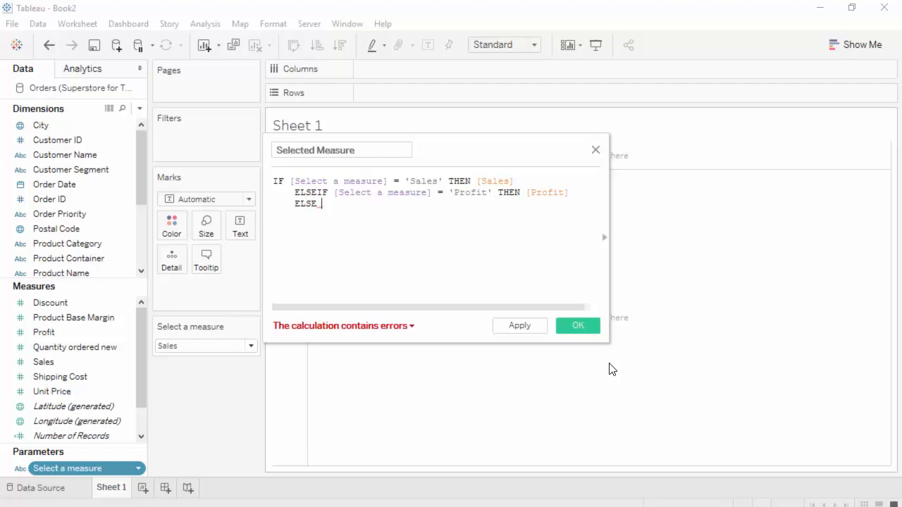
{"action": "type", "text": "shipp"}
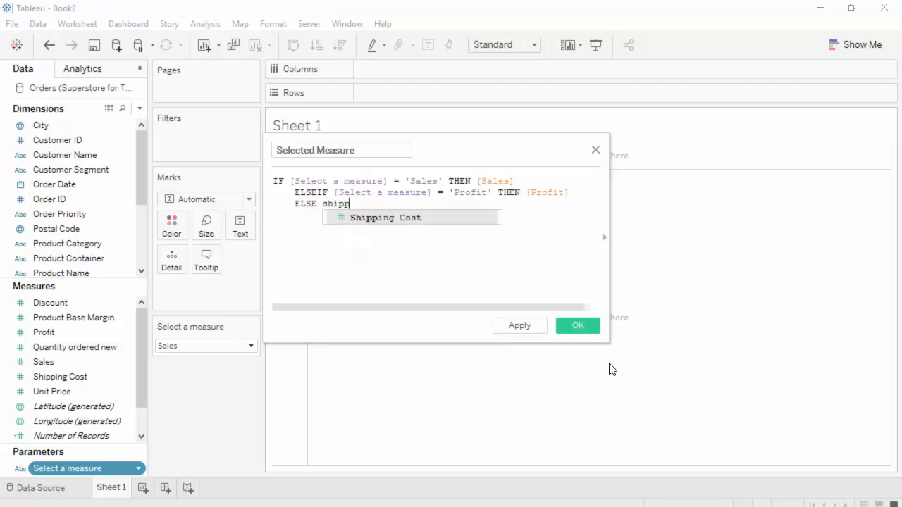
{"action": "key", "text": "Return"}
{"action": "key", "text": "Return"}
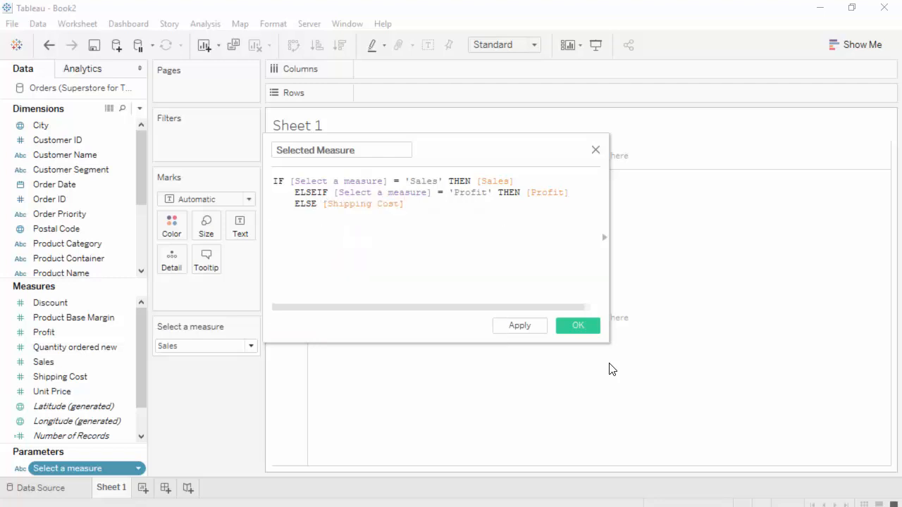
{"action": "type", "text": "end"}
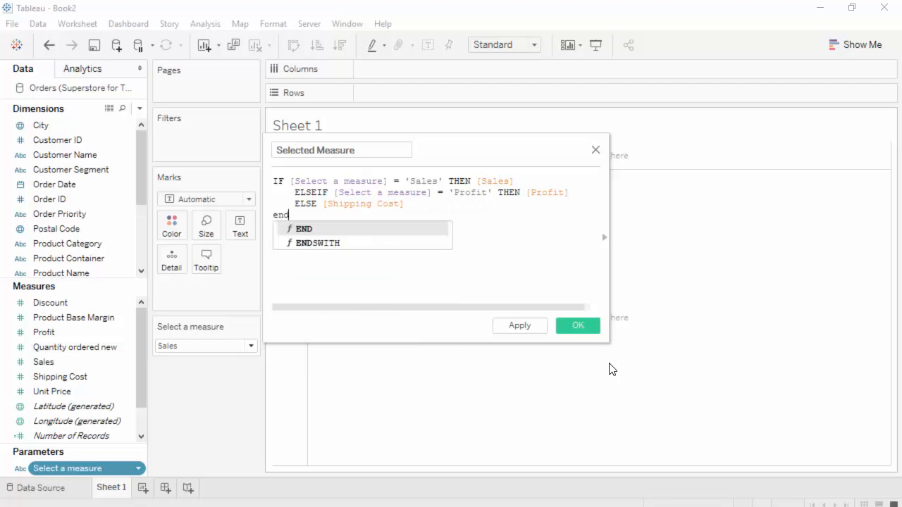
{"action": "key", "text": "Return"}
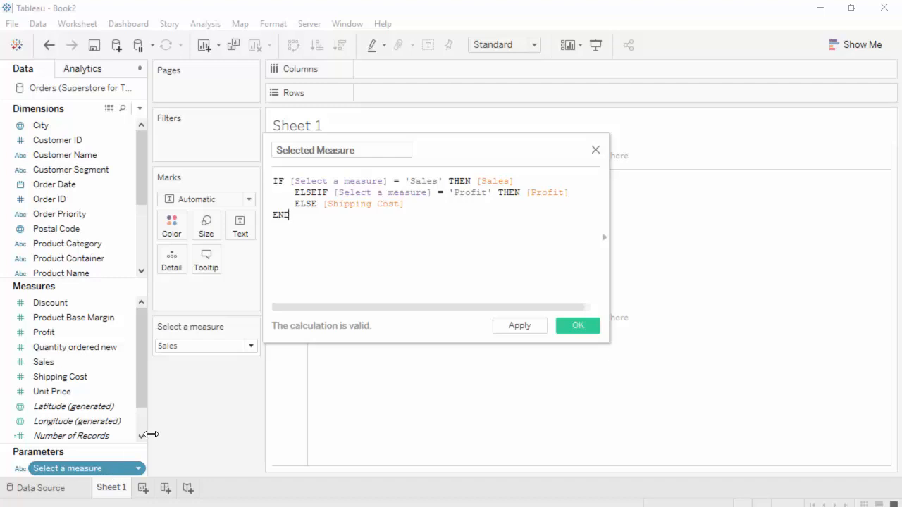
{"action": "left_click", "coordinate": [577, 325]}
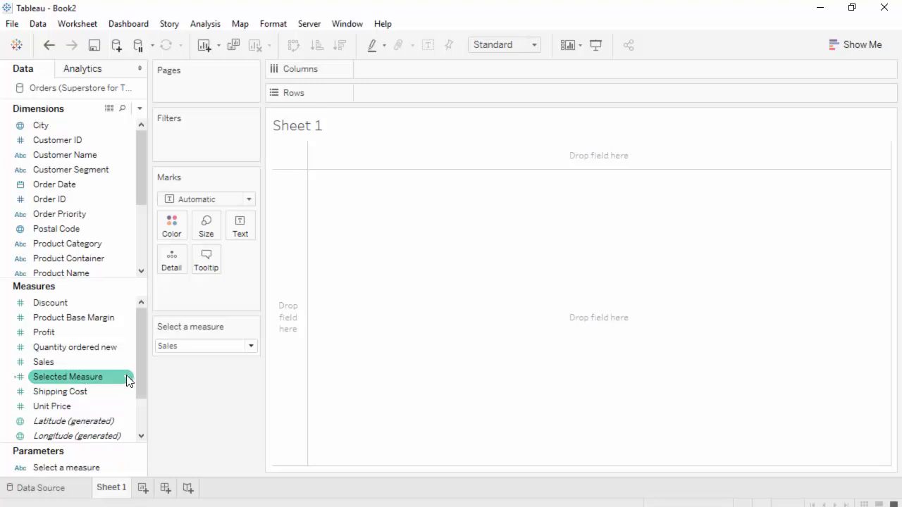
Plot Selected Measure on Rows against Order Date on Columns, with the date set to discrete months
{"action": "left_click", "coordinate": [72, 378]}
{"action": "left_click_drag", "start_coordinate": [72, 378], "coordinate": [429, 99]}
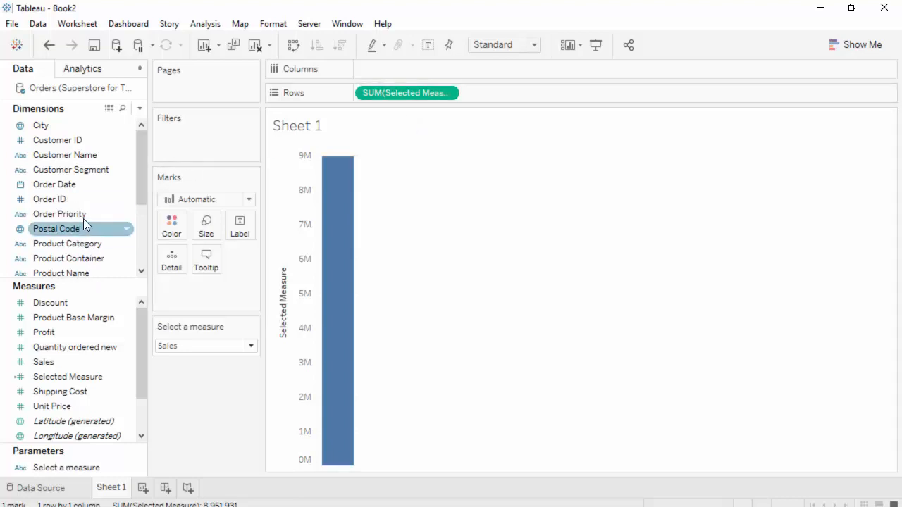
{"action": "left_click_drag", "start_coordinate": [57, 186], "coordinate": [419, 72]}
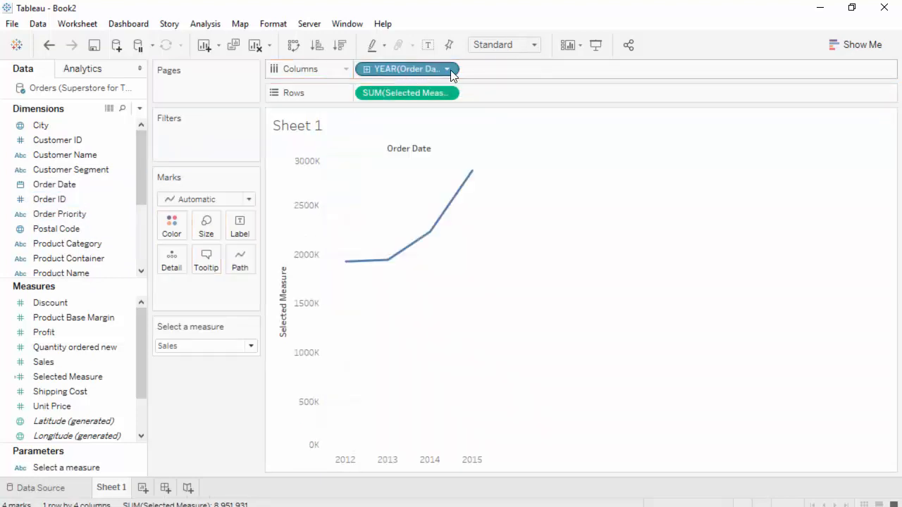
{"action": "left_click", "coordinate": [447, 69]}
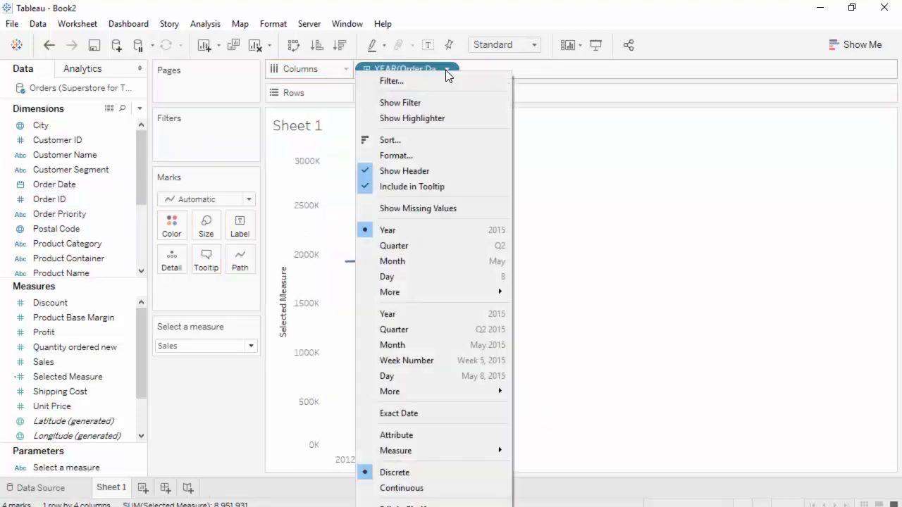
{"action": "left_click", "coordinate": [422, 261]}
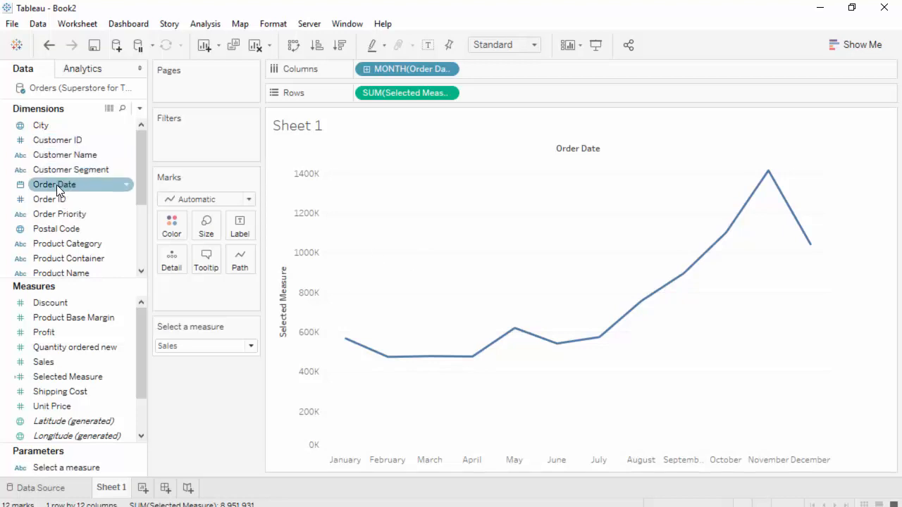
Filter the worksheet by the year of Order Date, keeping only 2014
{"action": "left_click_drag", "start_coordinate": [56, 185], "coordinate": [185, 142]}
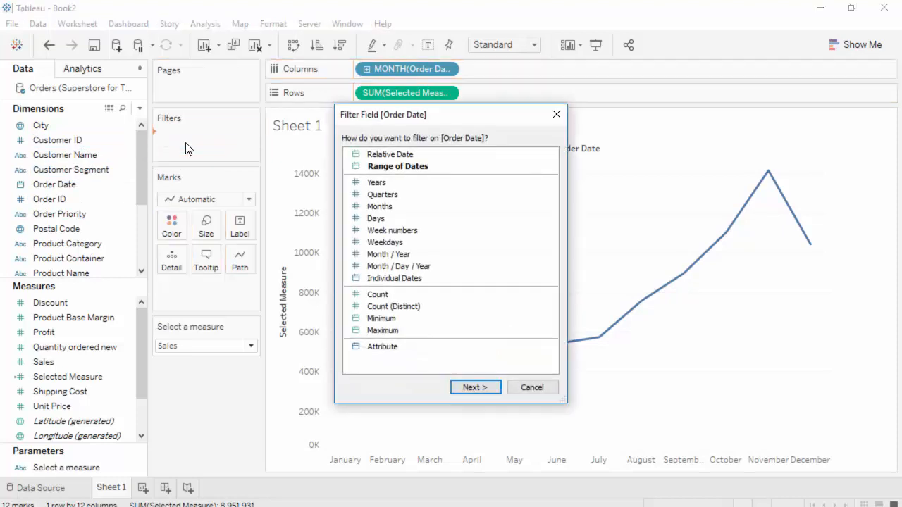
{"action": "left_click", "coordinate": [377, 183]}
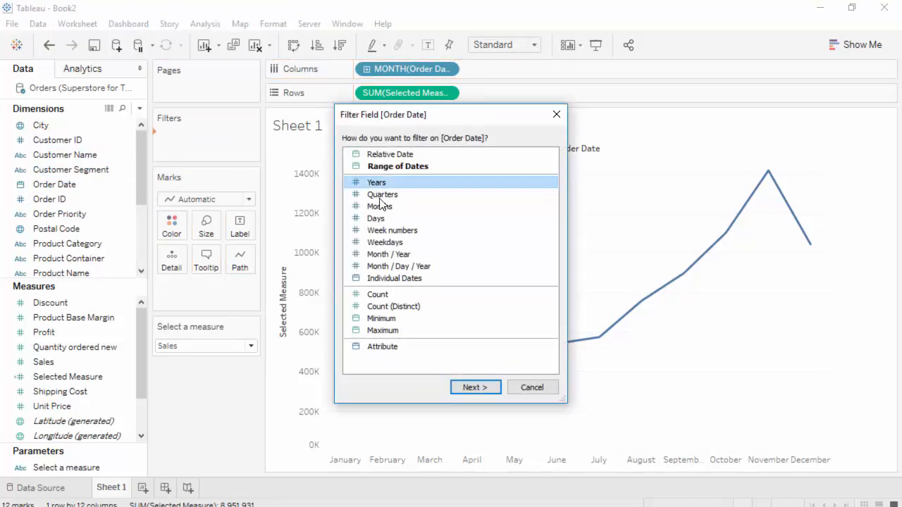
{"action": "left_click", "coordinate": [475, 386]}
{"action": "left_click", "coordinate": [319, 170]}
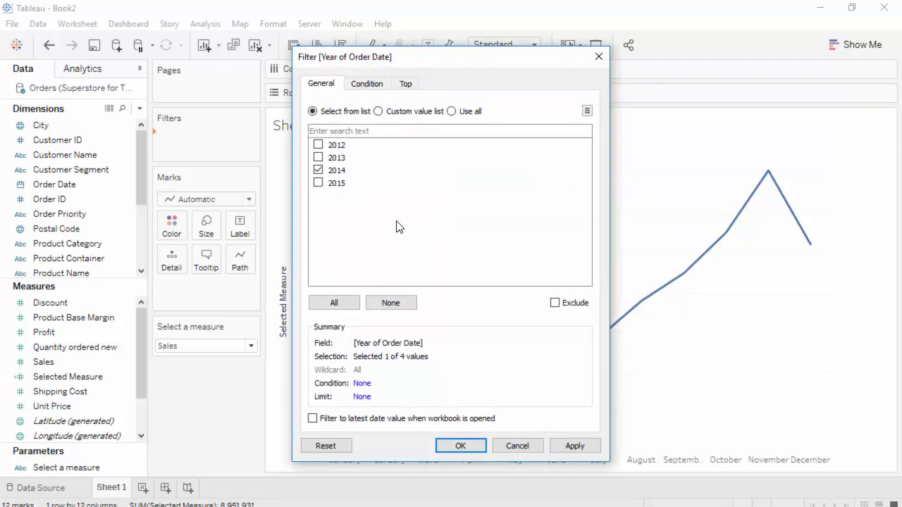
{"action": "left_click", "coordinate": [461, 446]}
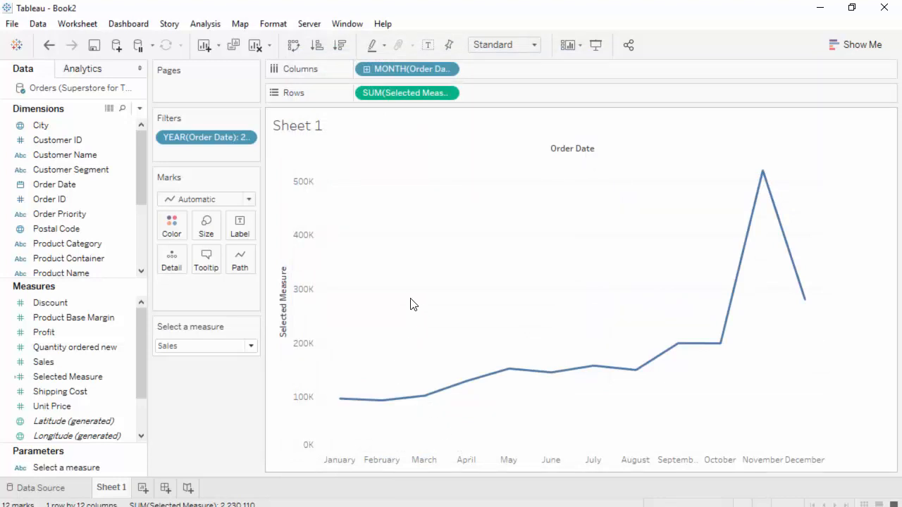
Test the "Select a measure" parameter by switching it to Profit, to Shipping Cost and back to Sales
{"action": "left_click", "coordinate": [251, 346]}
{"action": "left_click", "coordinate": [241, 375]}
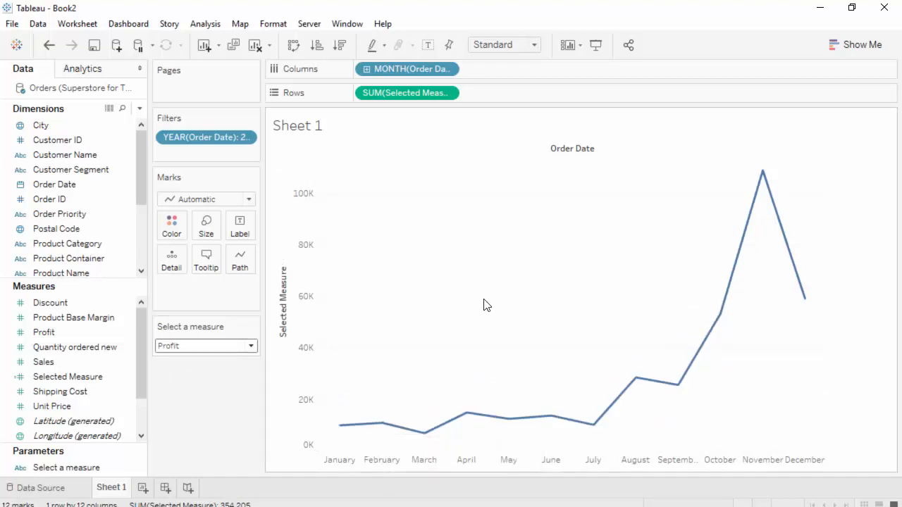
{"action": "left_click", "coordinate": [252, 346]}
{"action": "left_click", "coordinate": [238, 388]}
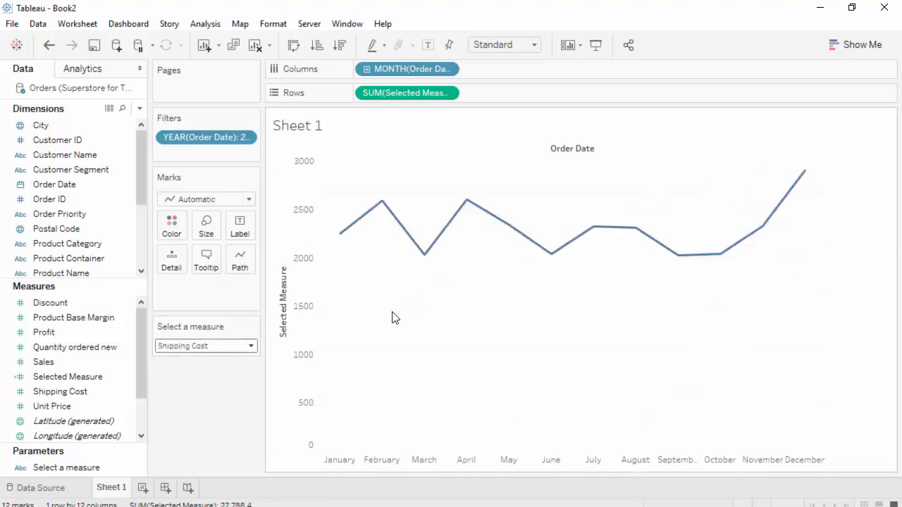
{"action": "left_click", "coordinate": [251, 346]}
{"action": "left_click", "coordinate": [225, 359]}
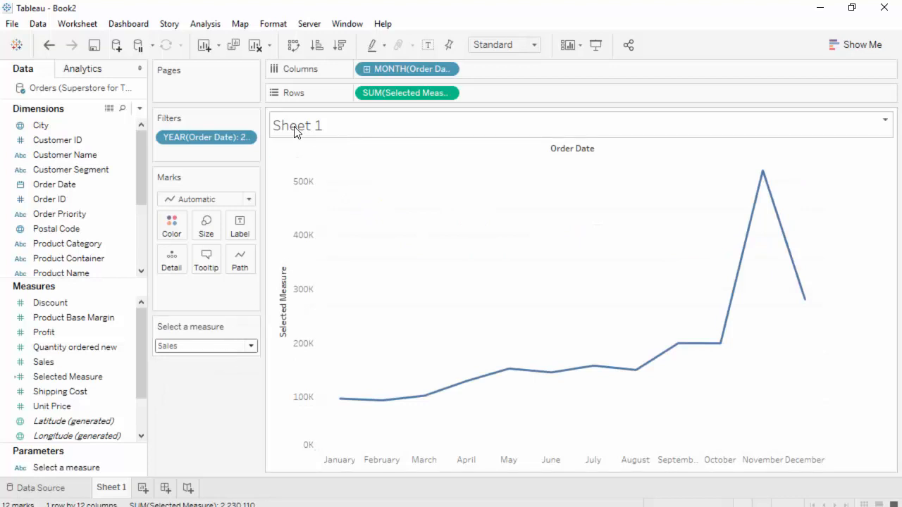
Replace the worksheet title with "Time series for <Parameters.Select a measure>" and begin a second line reading "For the year"
{"action": "double_click", "coordinate": [337, 130]}
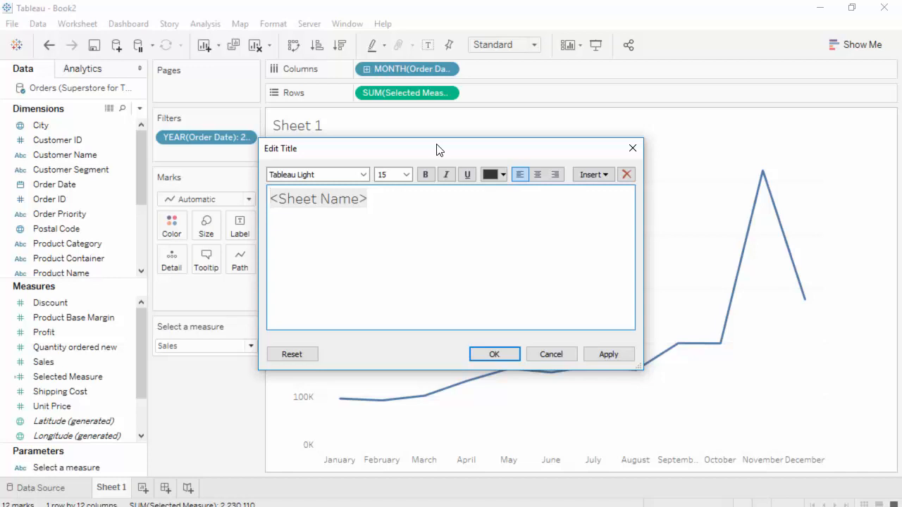
{"action": "key", "text": "ctrl+a"}
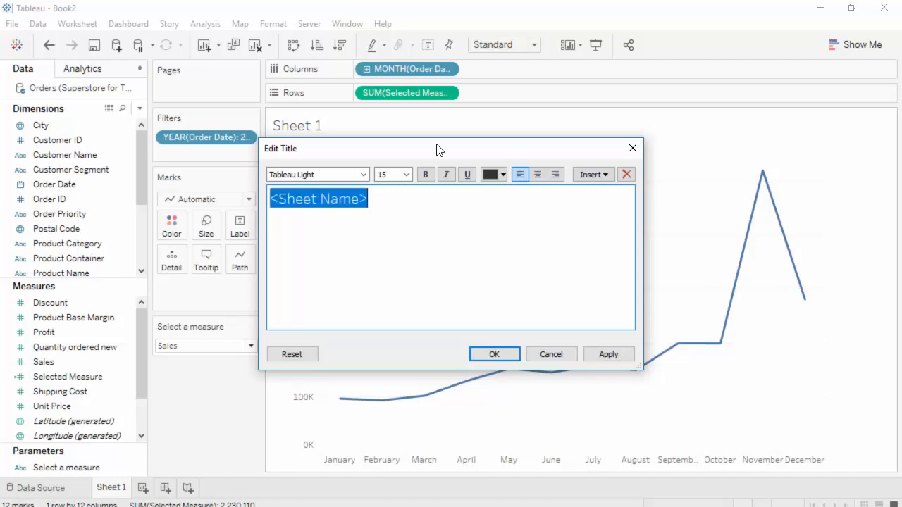
{"action": "type", "text": "T"}
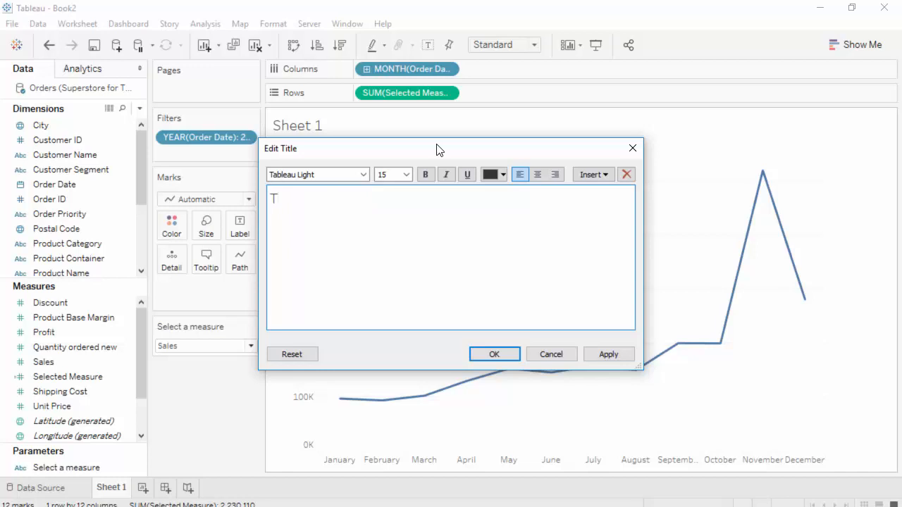
{"action": "type", "text": "ime series for"}
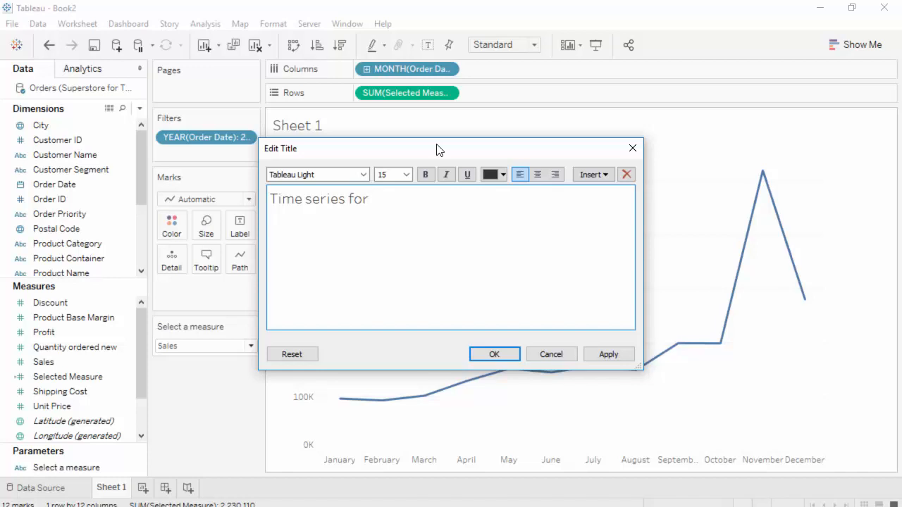
{"action": "left_click", "coordinate": [608, 177]}
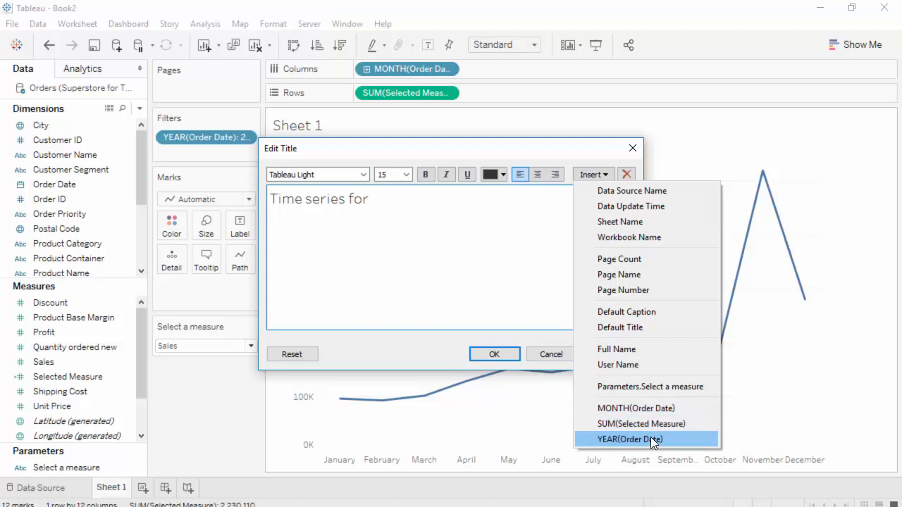
{"action": "left_click", "coordinate": [645, 386]}
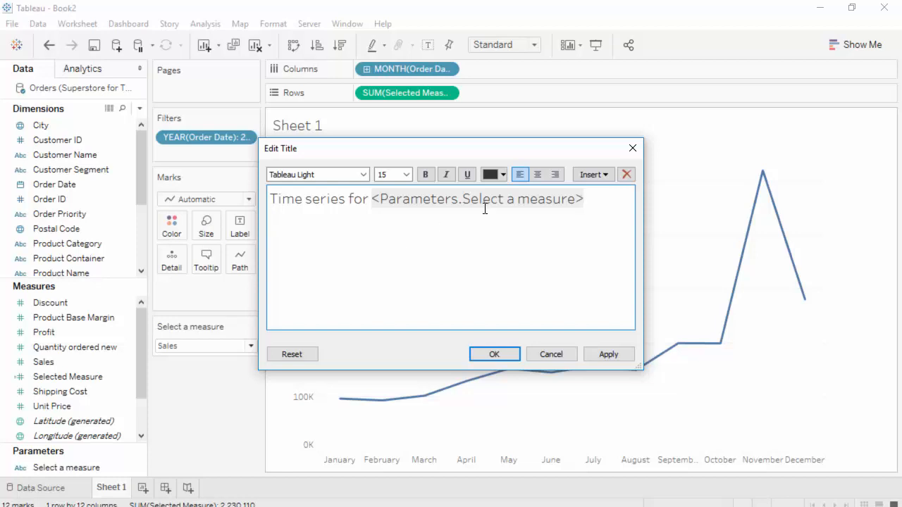
{"action": "key", "text": "Return"}
{"action": "type", "text": "For the year"}
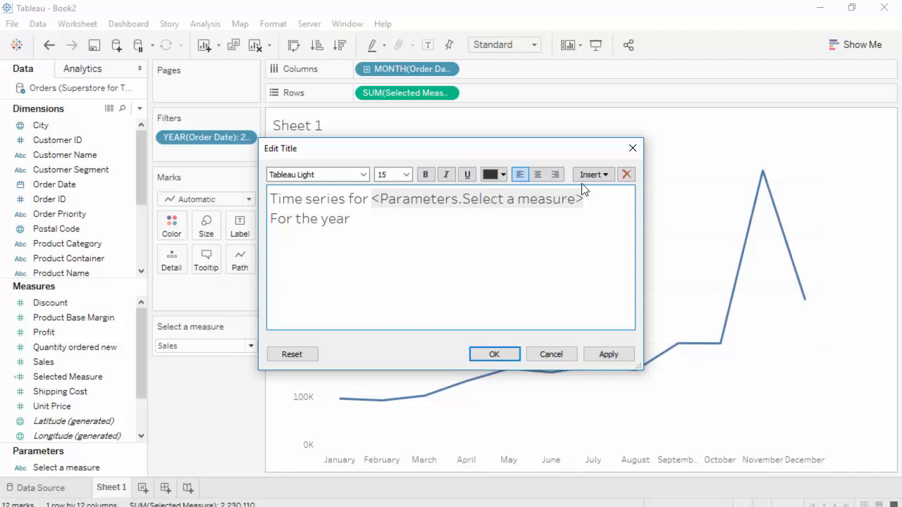
{"action": "left_click", "coordinate": [604, 175]}
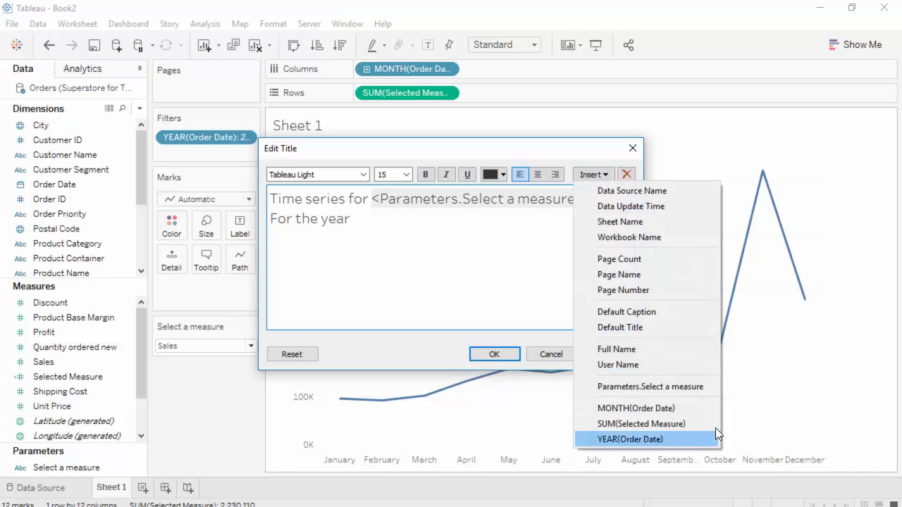
{"action": "left_click", "coordinate": [405, 226]}
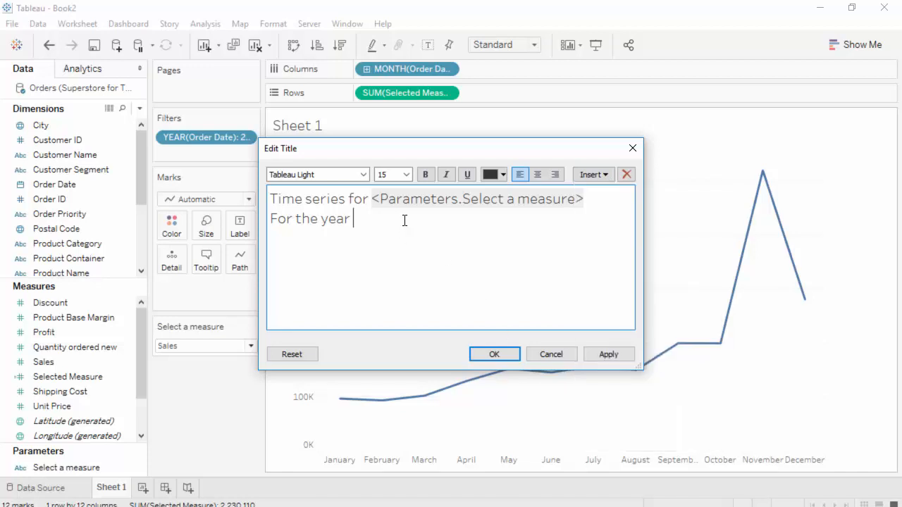
{"action": "left_click", "coordinate": [596, 177]}
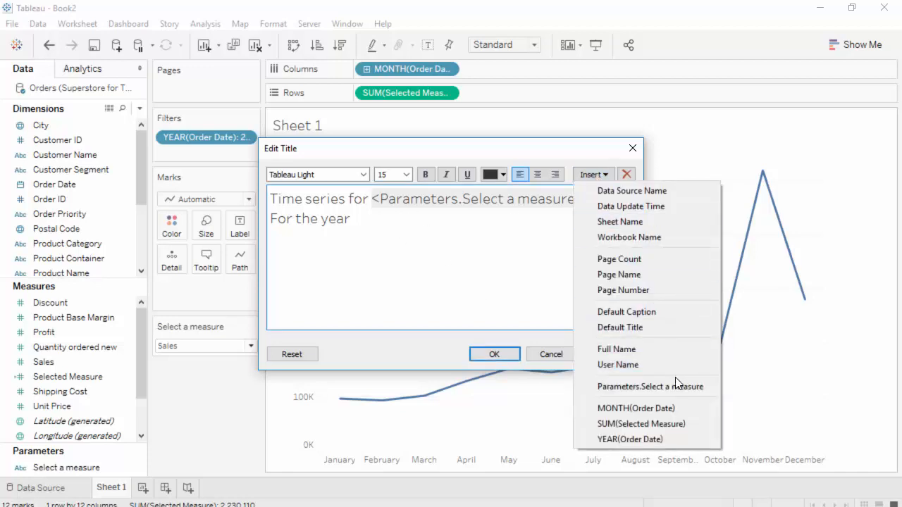
{"action": "left_click", "coordinate": [682, 409]}
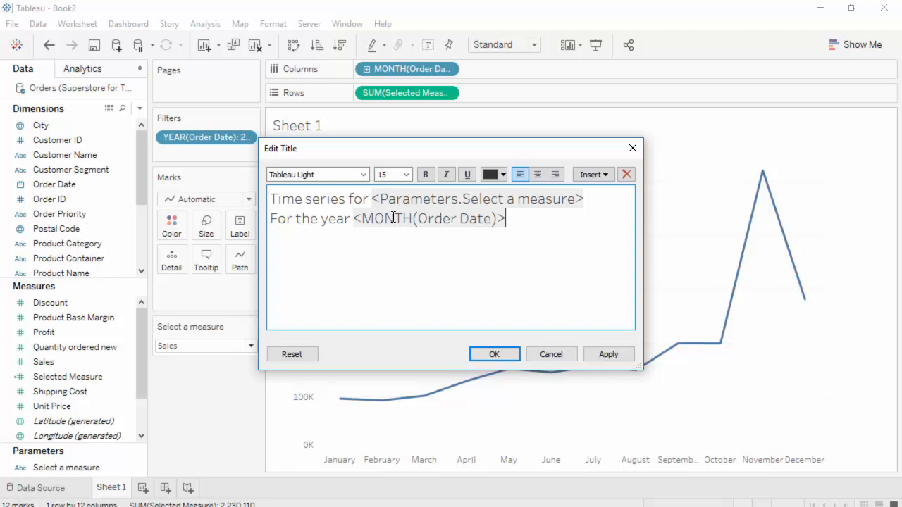
{"action": "left_click_drag", "start_coordinate": [352, 218], "coordinate": [495, 234]}
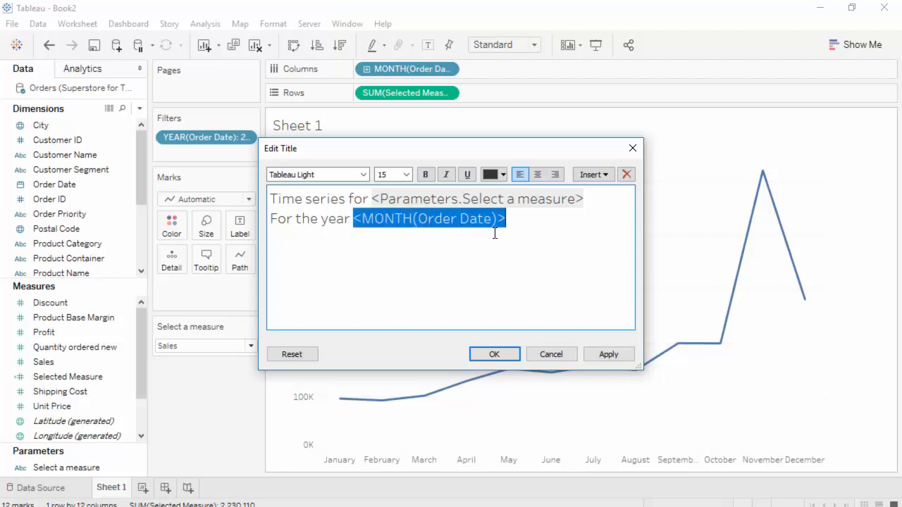
{"action": "key", "text": "BackSpace"}
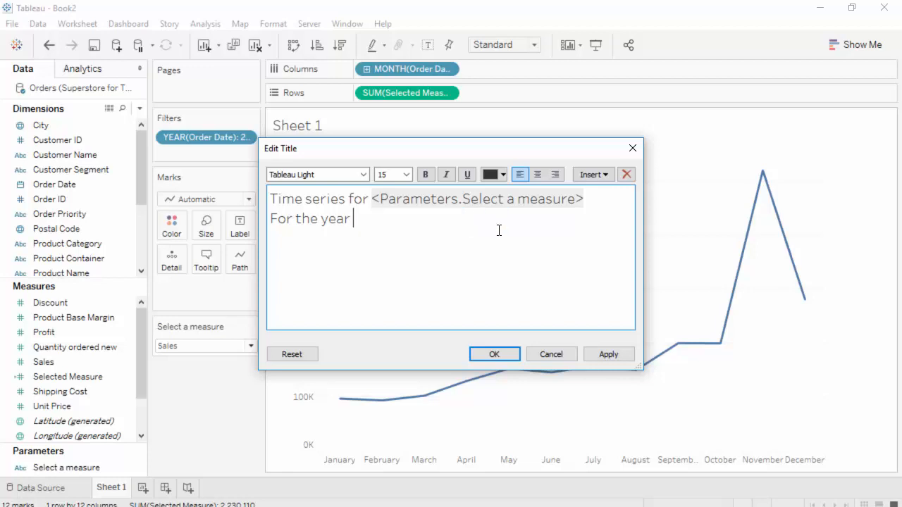
{"action": "type", "text": "y"}
{"action": "key", "text": "BackSpace"}
Insert the YEAR(Order Date) field after "For the year" in the title and save the title
{"action": "left_click", "coordinate": [606, 175]}
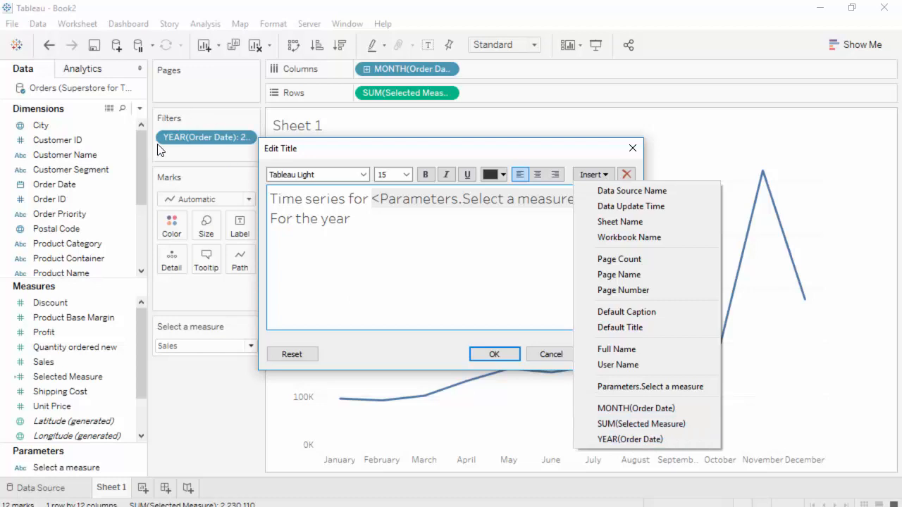
{"action": "left_click", "coordinate": [623, 439]}
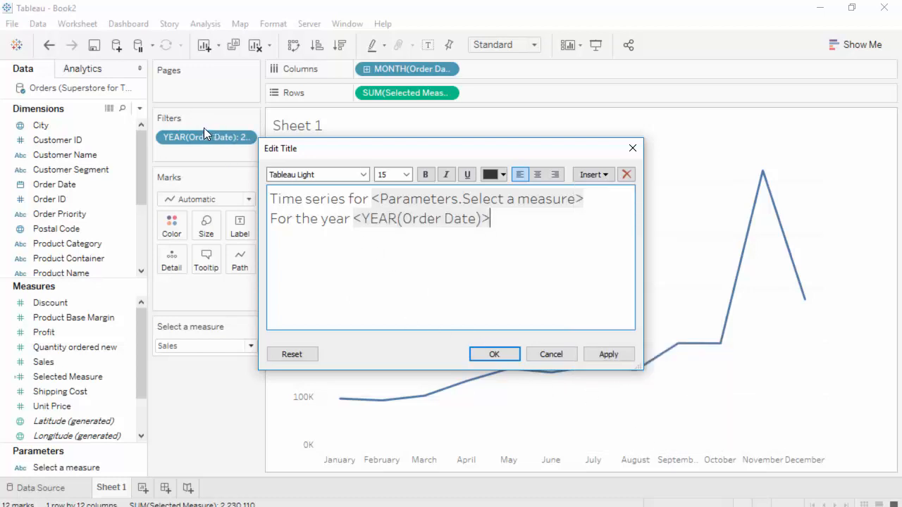
{"action": "left_click", "coordinate": [505, 355]}
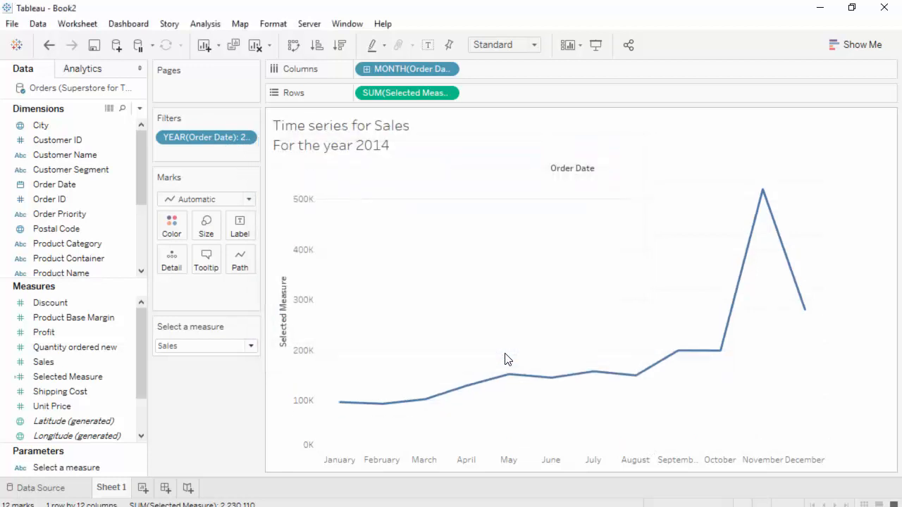
Show the YEAR(Order Date) filter control and place it directly beneath the "Select a measure" parameter control
{"action": "left_click", "coordinate": [248, 137]}
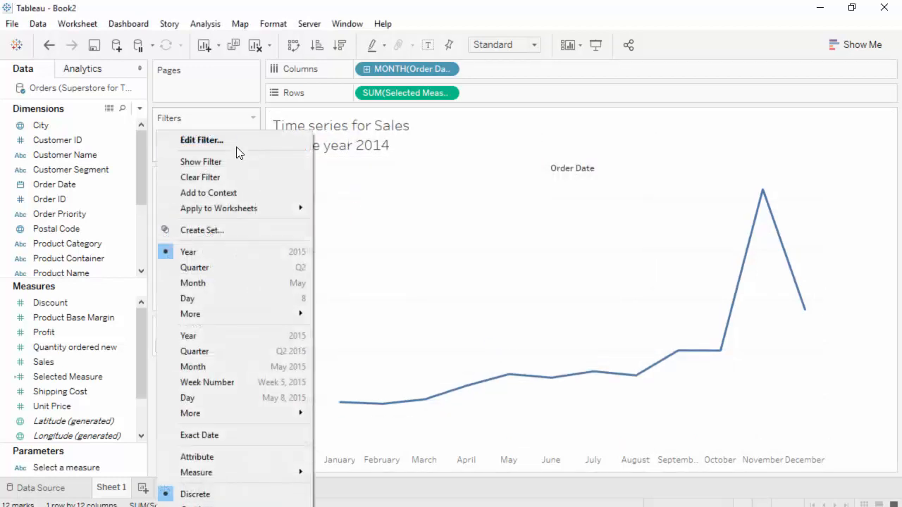
{"action": "left_click", "coordinate": [237, 161]}
{"action": "left_click_drag", "start_coordinate": [824, 122], "coordinate": [389, 424]}
{"action": "left_click_drag", "start_coordinate": [255, 382], "coordinate": [196, 367]}
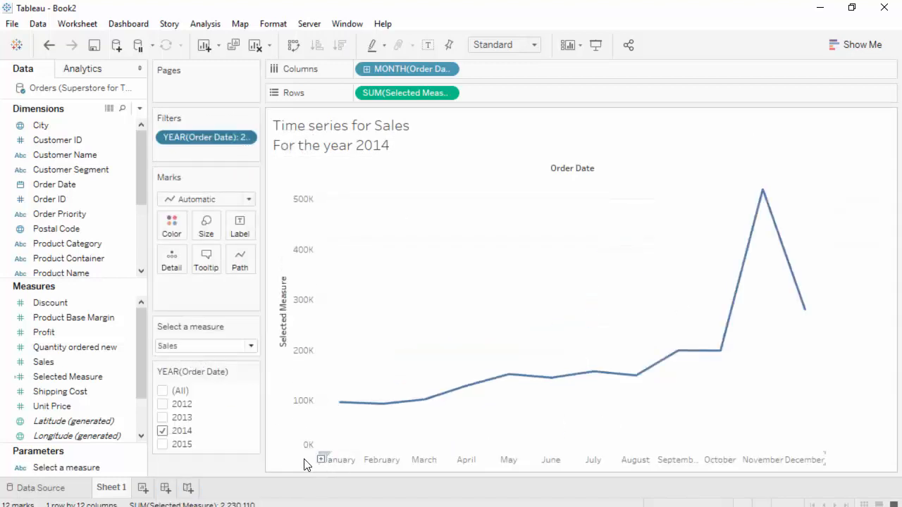
Test the year filter with 2015 only, with all years, and with 2012 and 2013 together
{"action": "left_click", "coordinate": [165, 430]}
{"action": "left_click", "coordinate": [163, 444]}
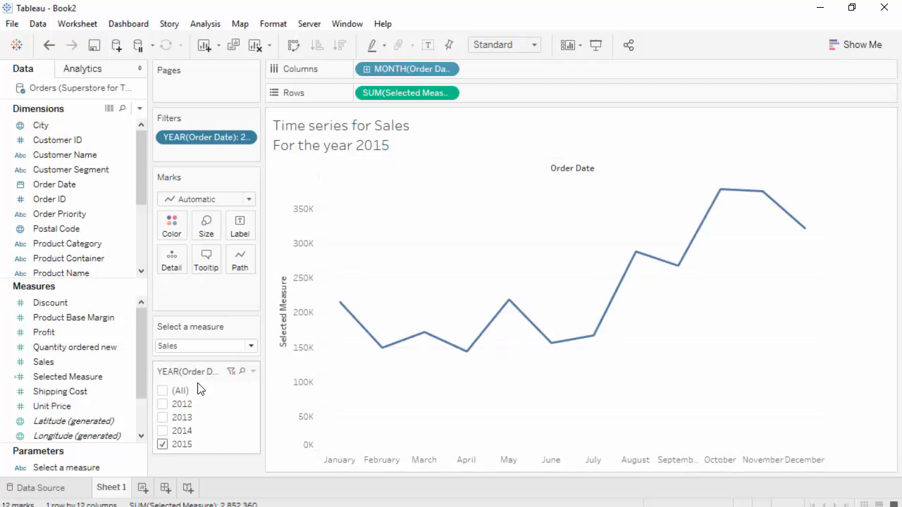
{"action": "left_click", "coordinate": [163, 391]}
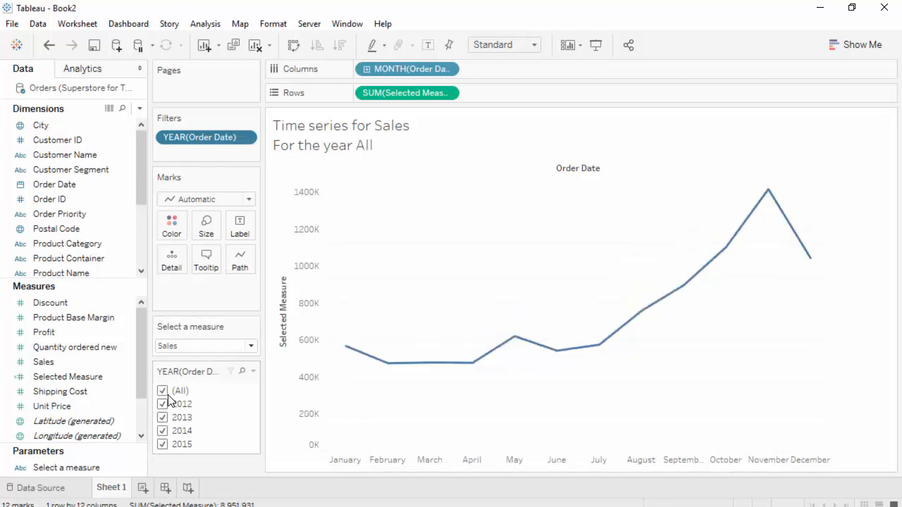
{"action": "left_click", "coordinate": [167, 393]}
{"action": "left_click", "coordinate": [165, 404]}
{"action": "left_click", "coordinate": [165, 418]}
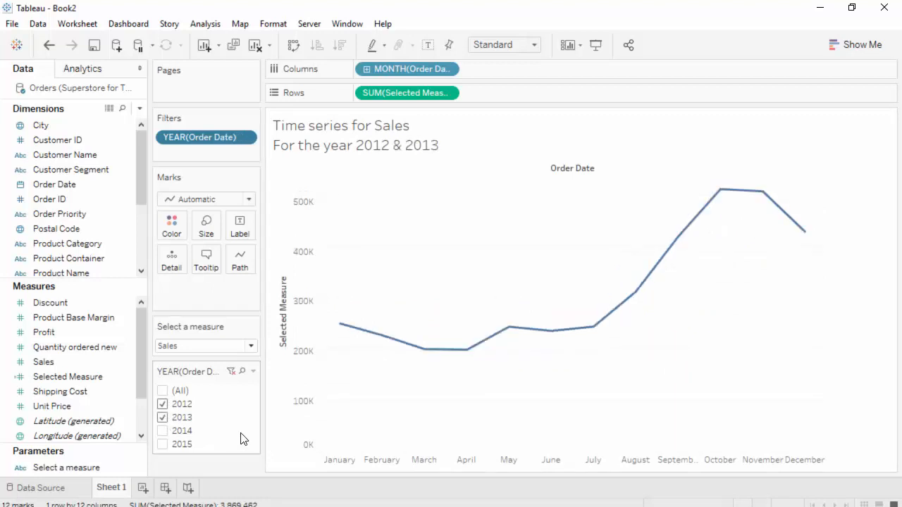
Set the "Select a measure" parameter to Profit
{"action": "left_click", "coordinate": [250, 347]}
{"action": "left_click", "coordinate": [233, 373]}
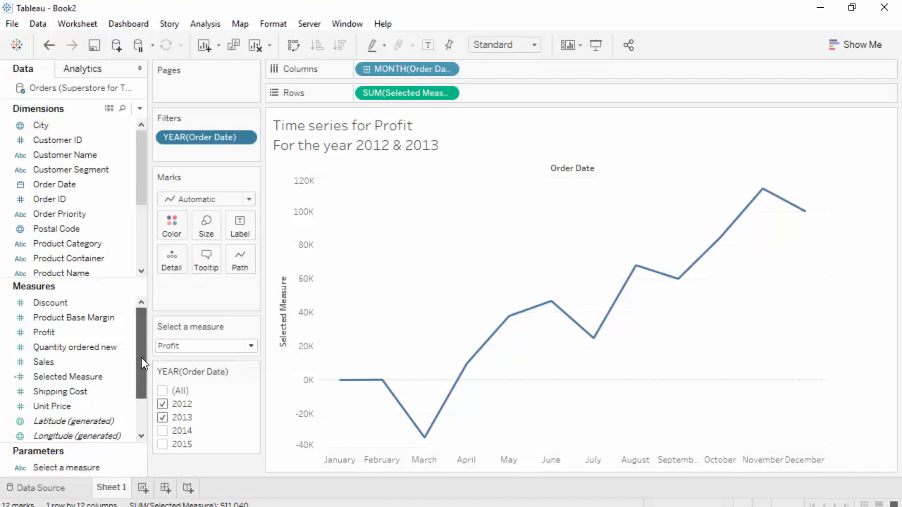
{"action": "left_click", "coordinate": [63, 345]}
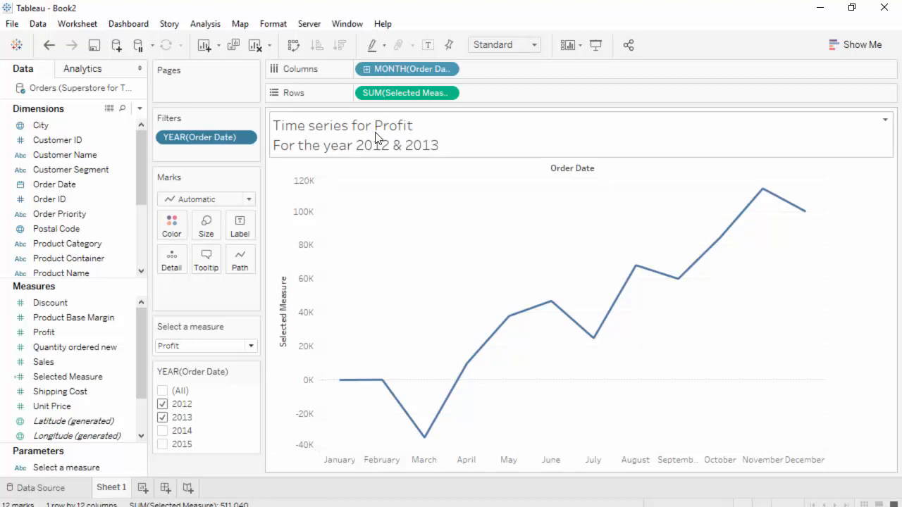
Remove the "Selected Measure" title from the chart's vertical axis
{"action": "left_click", "coordinate": [286, 294]}
{"action": "right_click", "coordinate": [286, 294]}
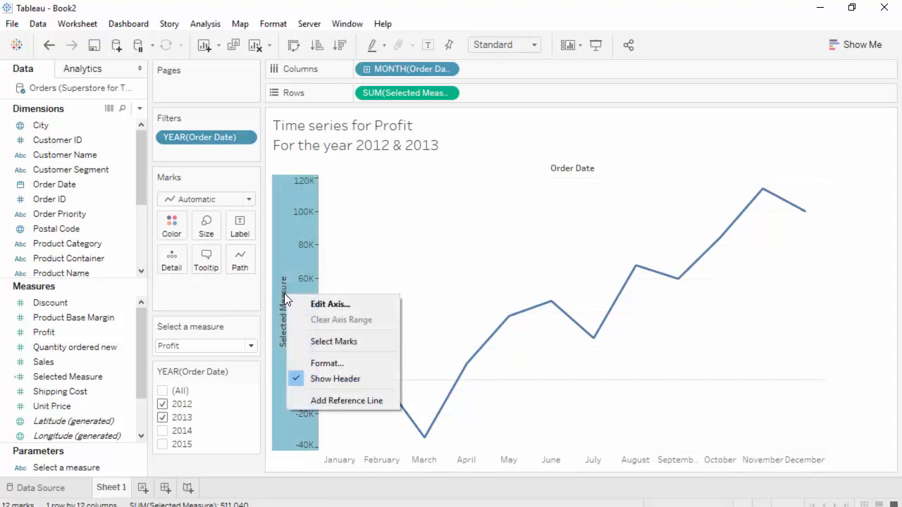
{"action": "left_click", "coordinate": [320, 303]}
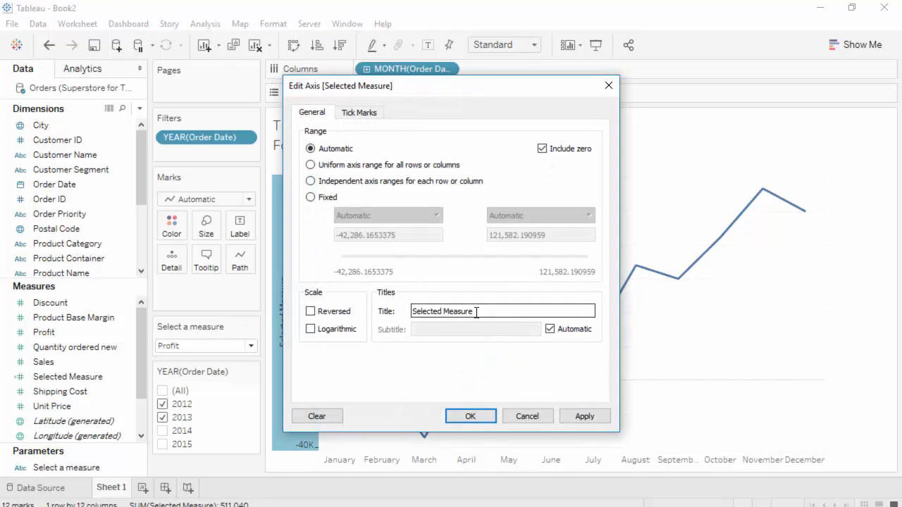
{"action": "key", "text": "ctrl+a"}
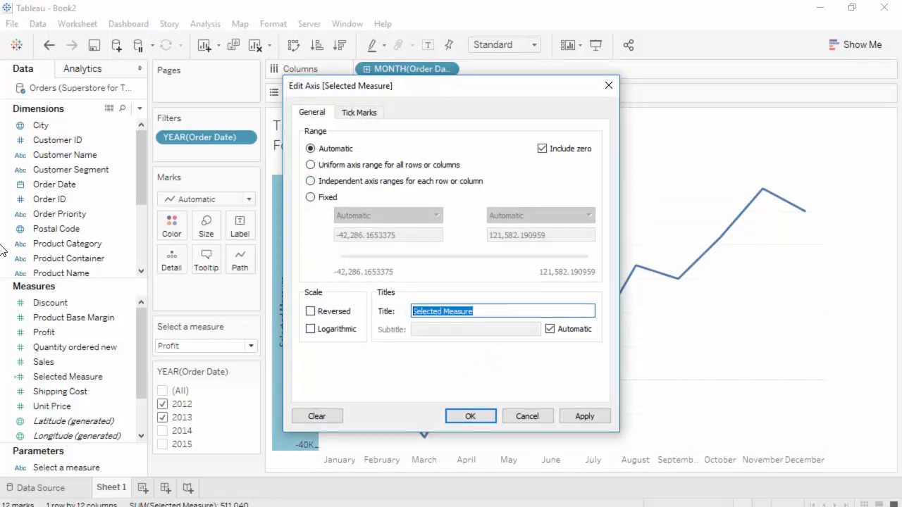
{"action": "key", "text": "BackSpace"}
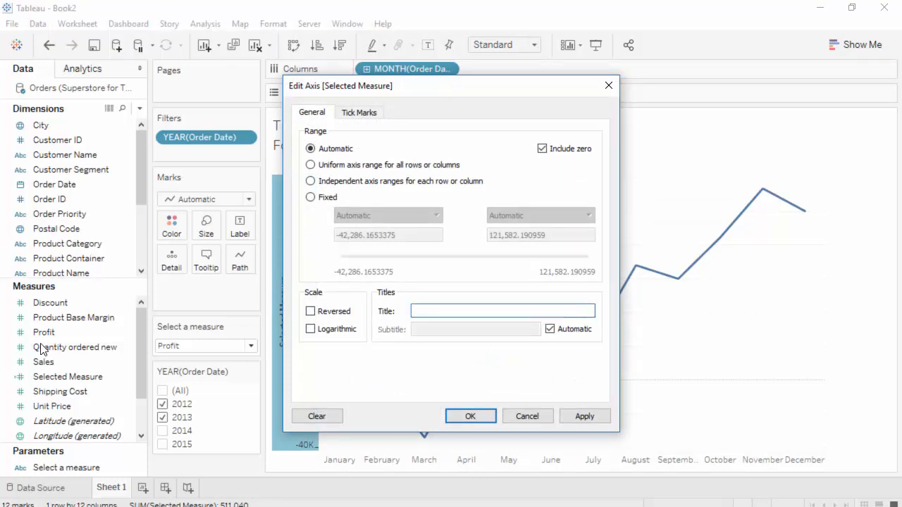
{"action": "left_click", "coordinate": [468, 416]}
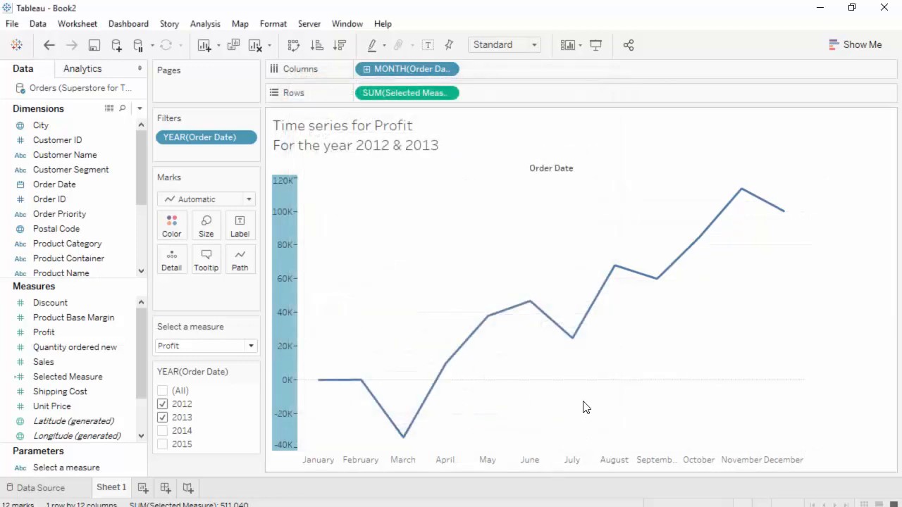
{"action": "left_click", "coordinate": [591, 410]}
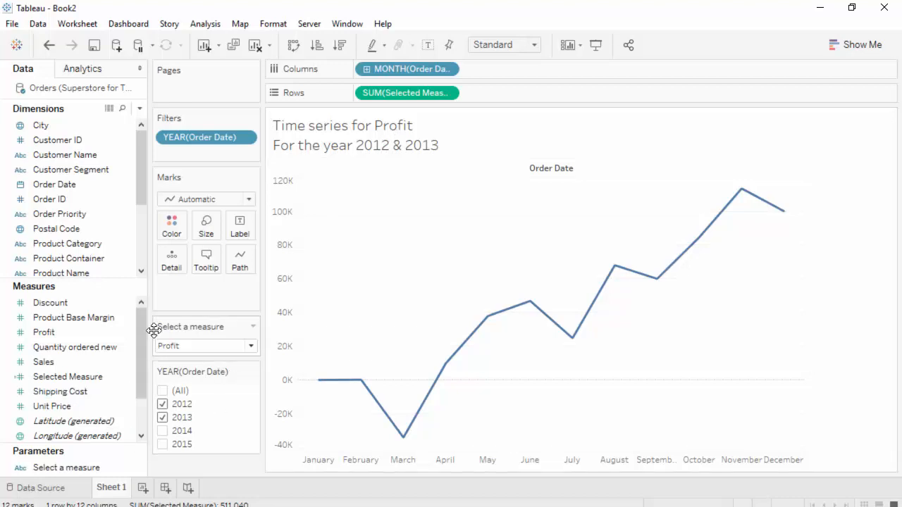
Start a new calculated field named "Plotted Merasure" and get its formula area ready for entry
{"action": "left_click_drag", "start_coordinate": [140, 336], "coordinate": [144, 385]}
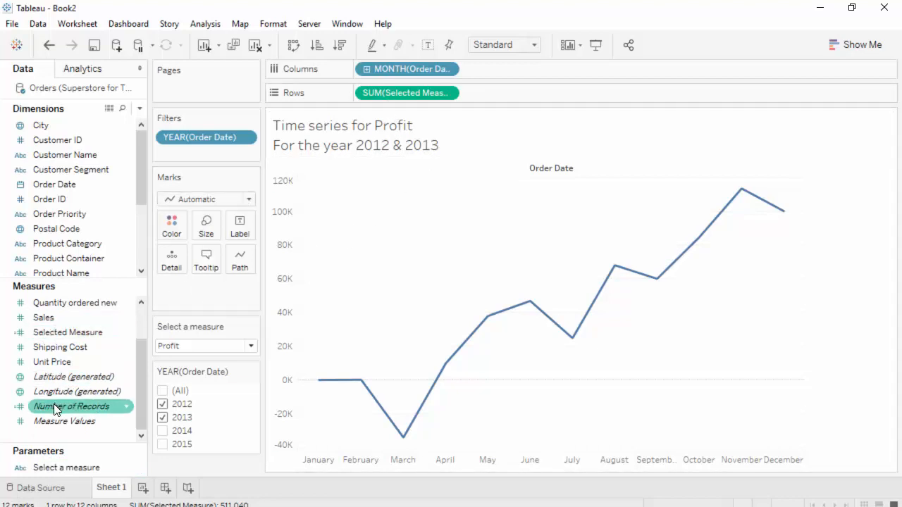
{"action": "left_click", "coordinate": [205, 24]}
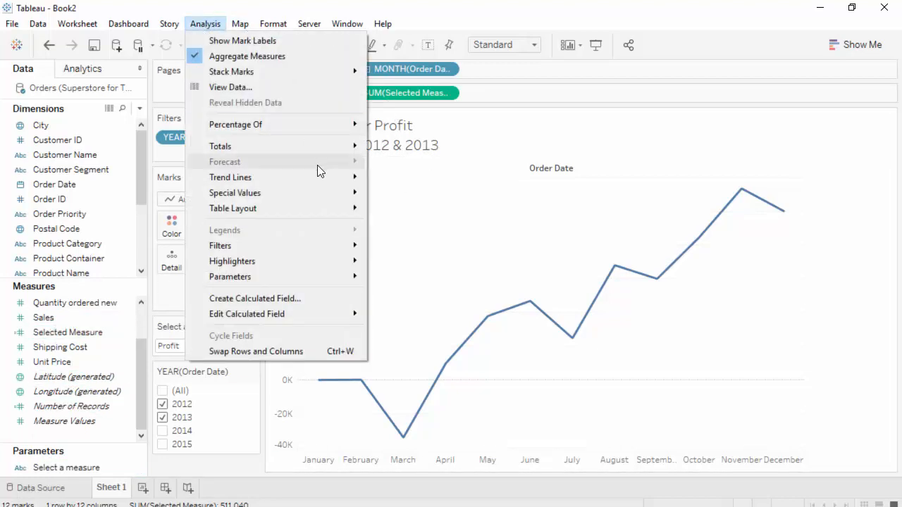
{"action": "left_click", "coordinate": [311, 298]}
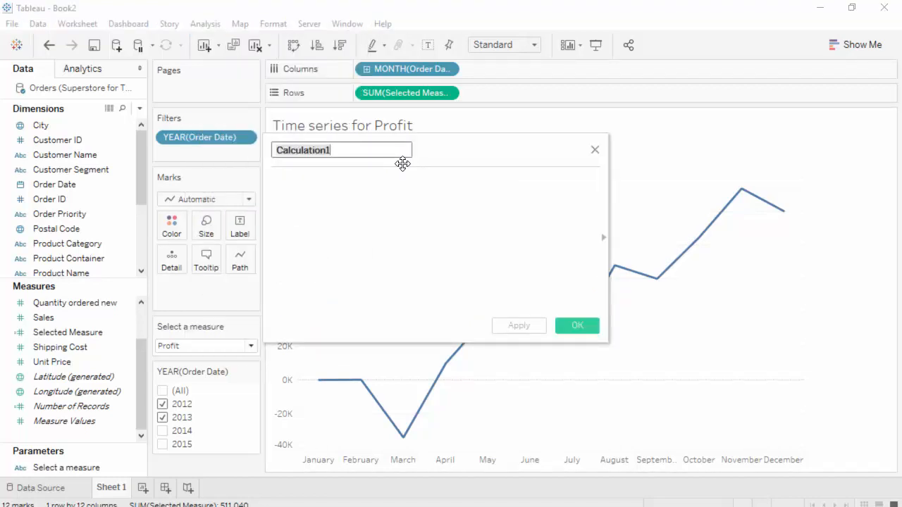
{"action": "type", "text": "S"}
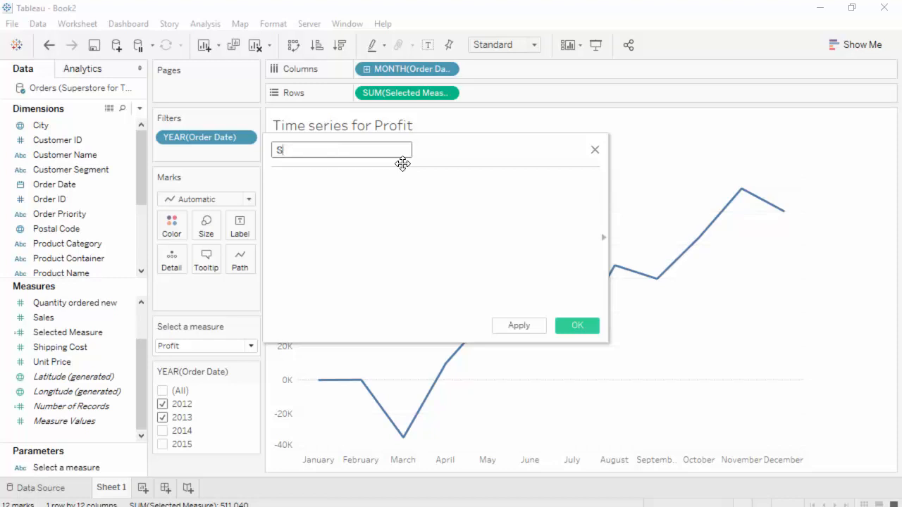
{"action": "type", "text": "m"}
{"action": "key", "text": "BackSpace"}
{"action": "type", "text": "Plotted Merasure"}
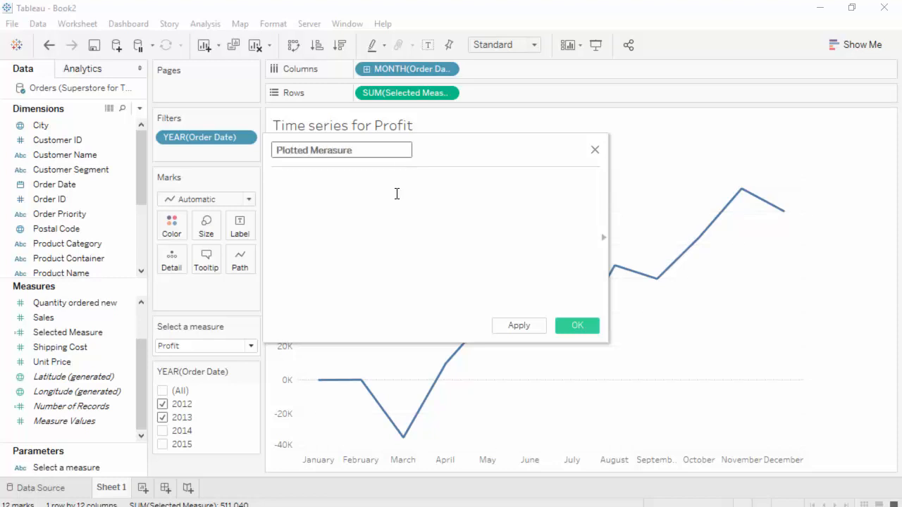
{"action": "left_click", "coordinate": [400, 199]}
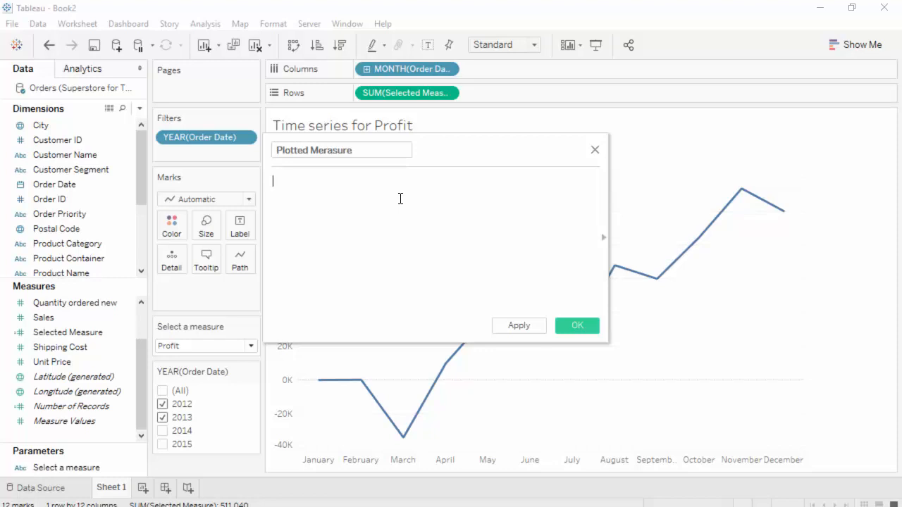
Define the Plotted Merasure field as [Select a measure], save it, and place it on Rows ahead of SUM(Selected Measure)
{"action": "type", "text": "se"}
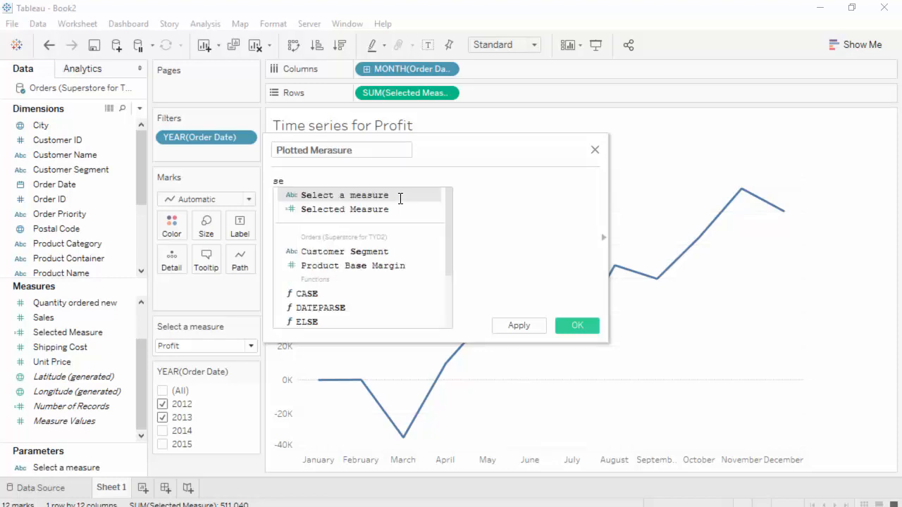
{"action": "double_click", "coordinate": [412, 197]}
{"action": "left_click", "coordinate": [304, 154]}
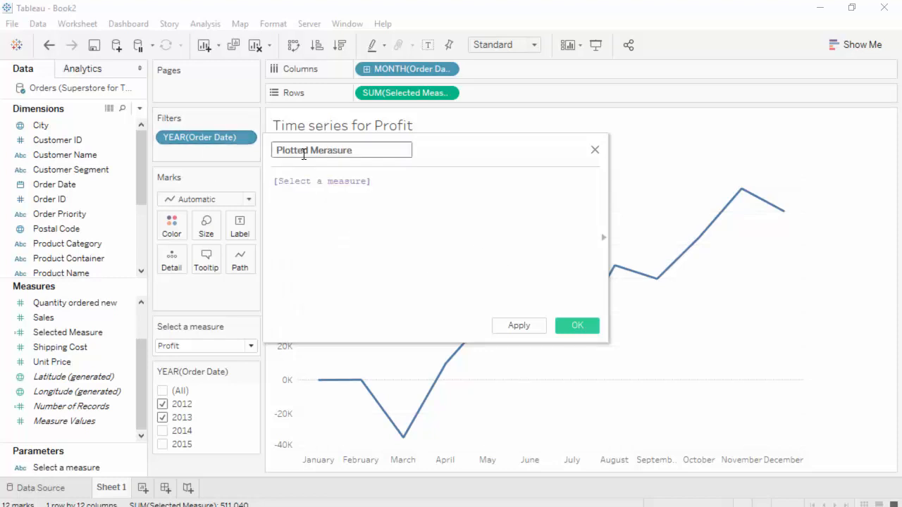
{"action": "left_click", "coordinate": [394, 279]}
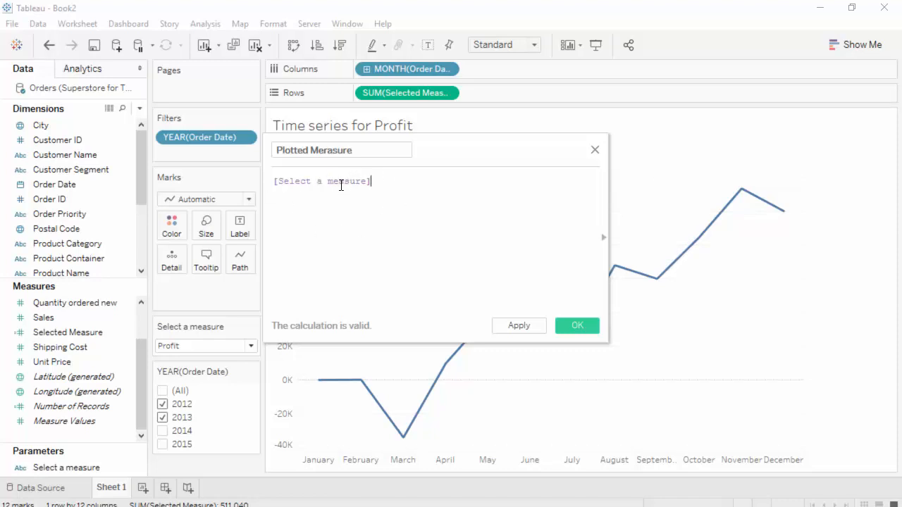
{"action": "left_click", "coordinate": [582, 328]}
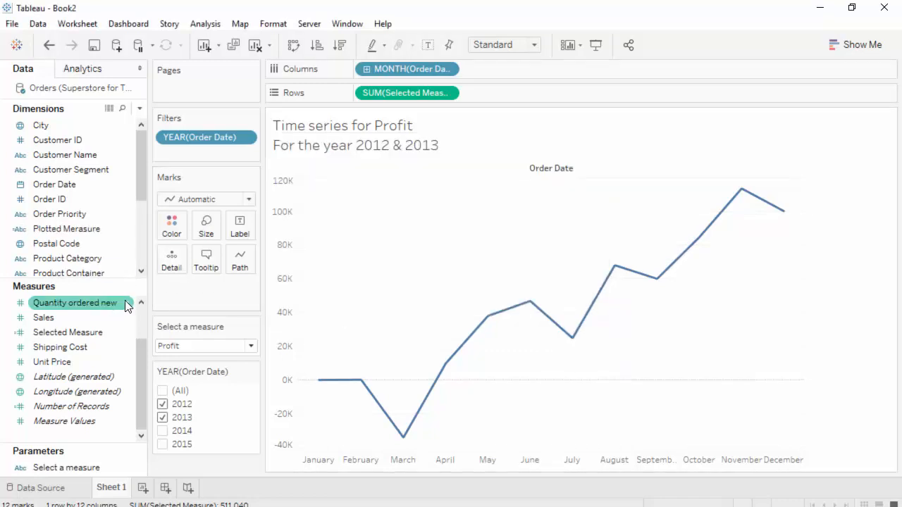
{"action": "left_click", "coordinate": [66, 230]}
{"action": "left_click_drag", "start_coordinate": [66, 232], "coordinate": [361, 86]}
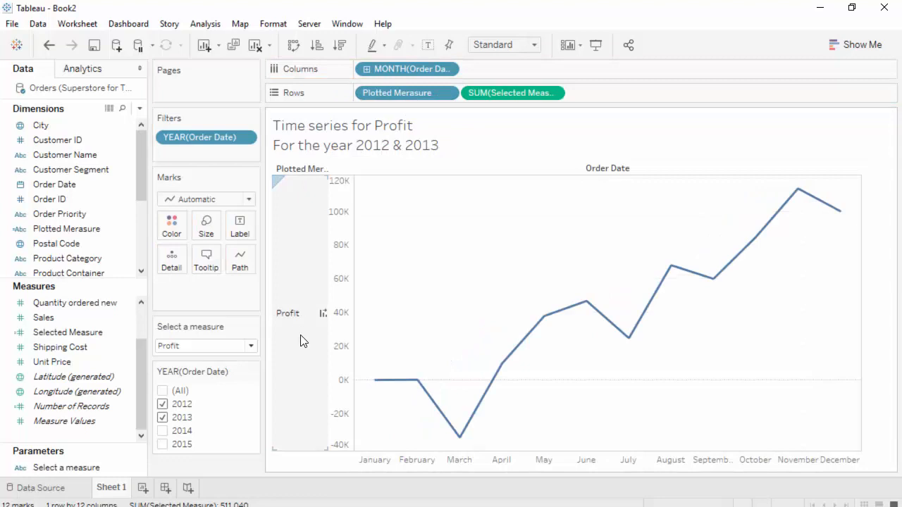
Test the row header by switching the "Select a measure" parameter to Sales, Shipping Cost and back to Sales
{"action": "left_click", "coordinate": [250, 346]}
{"action": "left_click", "coordinate": [218, 358]}
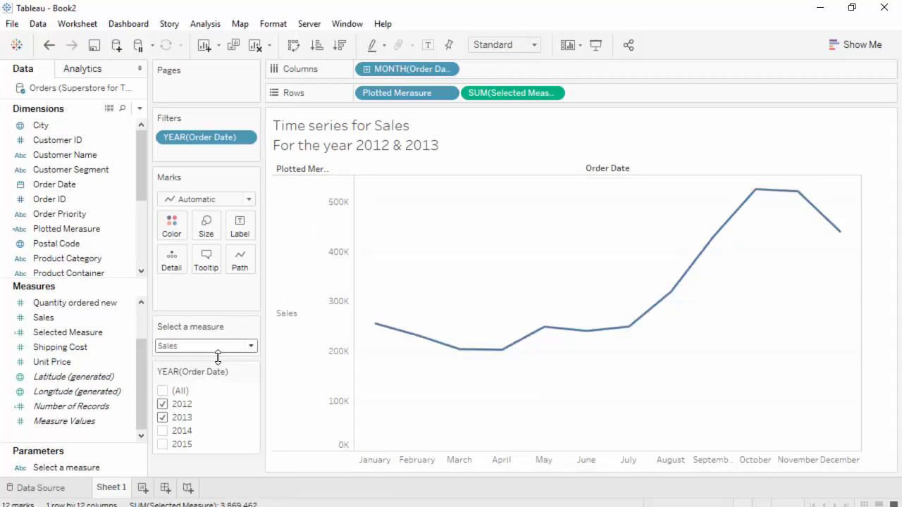
{"action": "left_click", "coordinate": [248, 346]}
{"action": "left_click", "coordinate": [219, 390]}
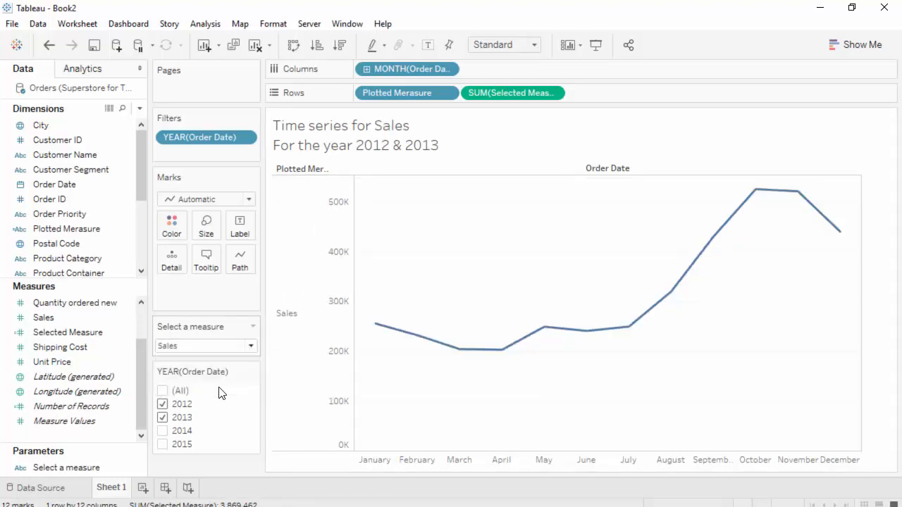
{"action": "left_click", "coordinate": [251, 347]}
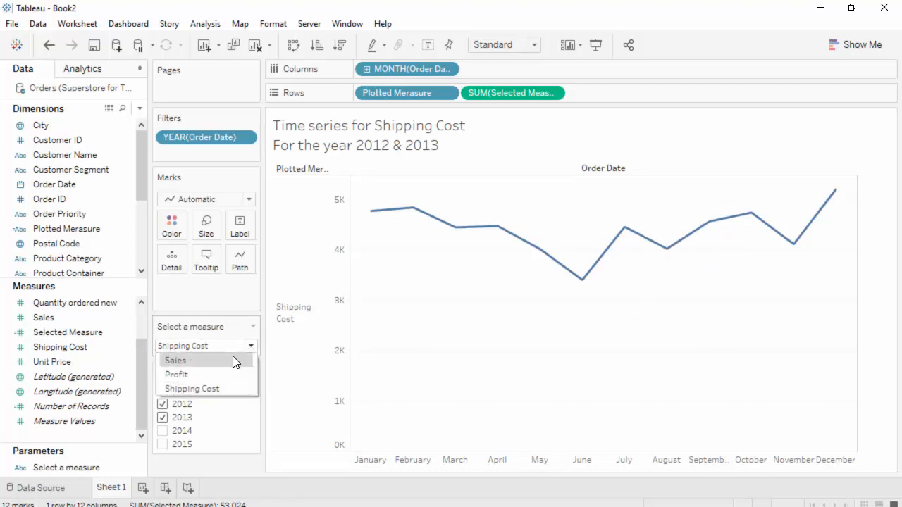
{"action": "left_click", "coordinate": [236, 359]}
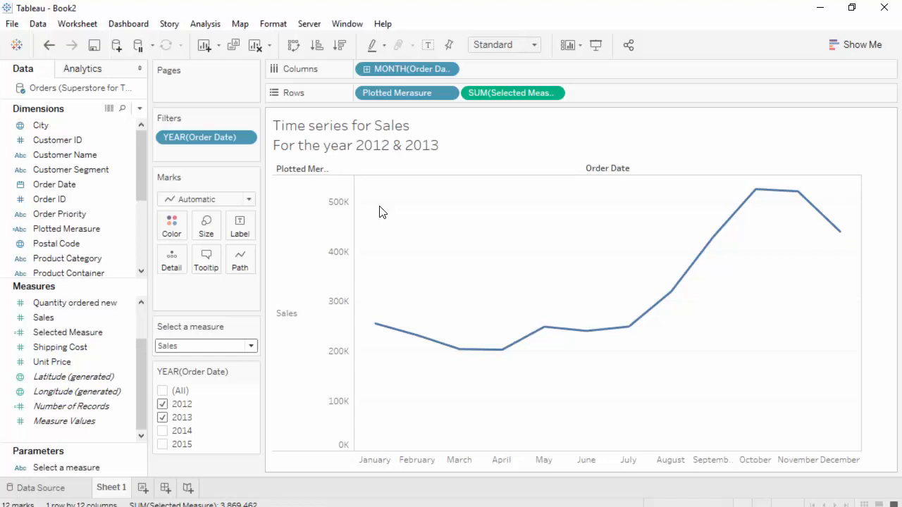
Rotate the Plotted Merasure row header text to read vertically upward and hide the field labels for rows
{"action": "right_click", "coordinate": [294, 318]}
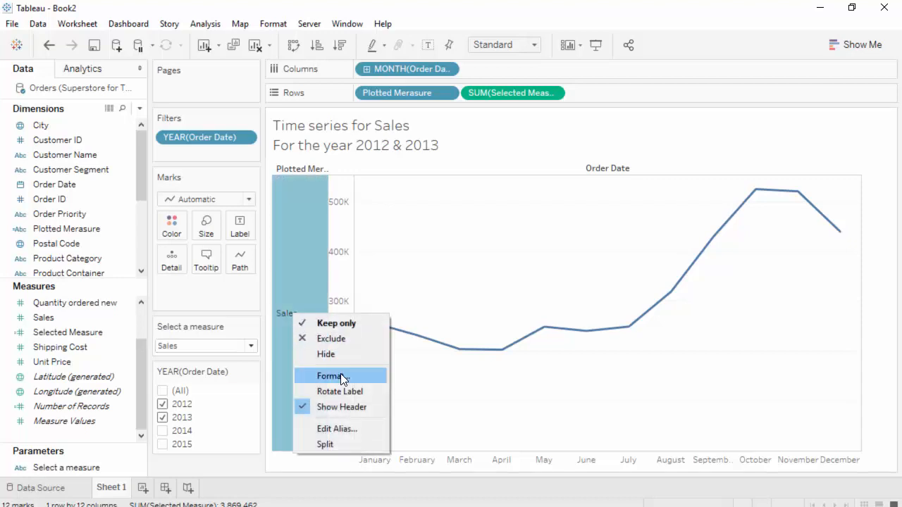
{"action": "left_click", "coordinate": [340, 375]}
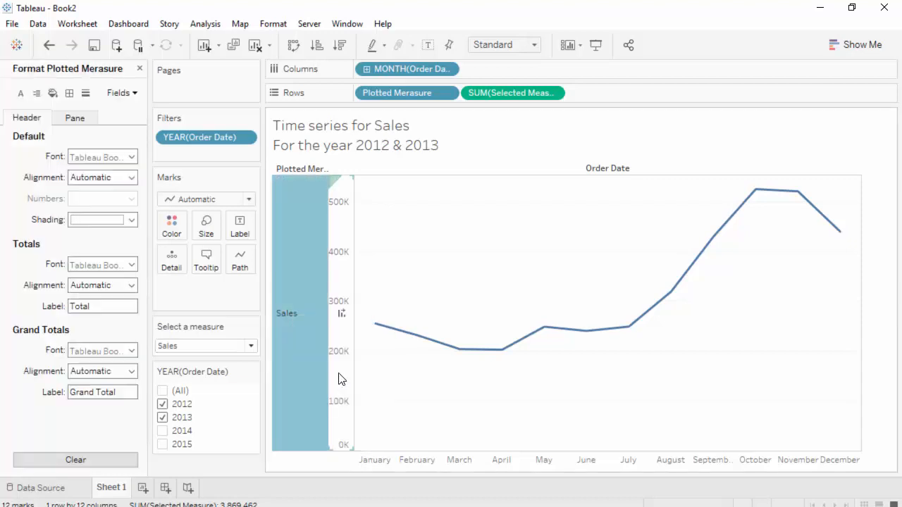
{"action": "left_click", "coordinate": [132, 179]}
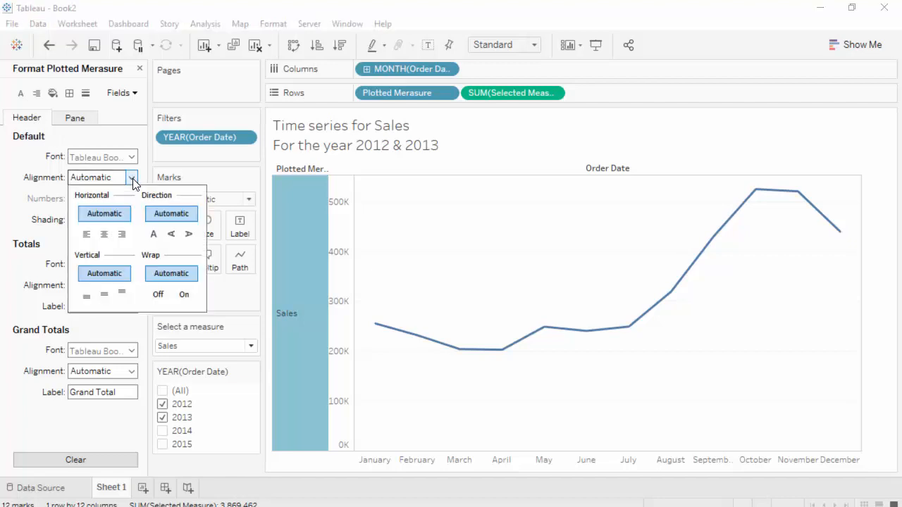
{"action": "left_click", "coordinate": [171, 235]}
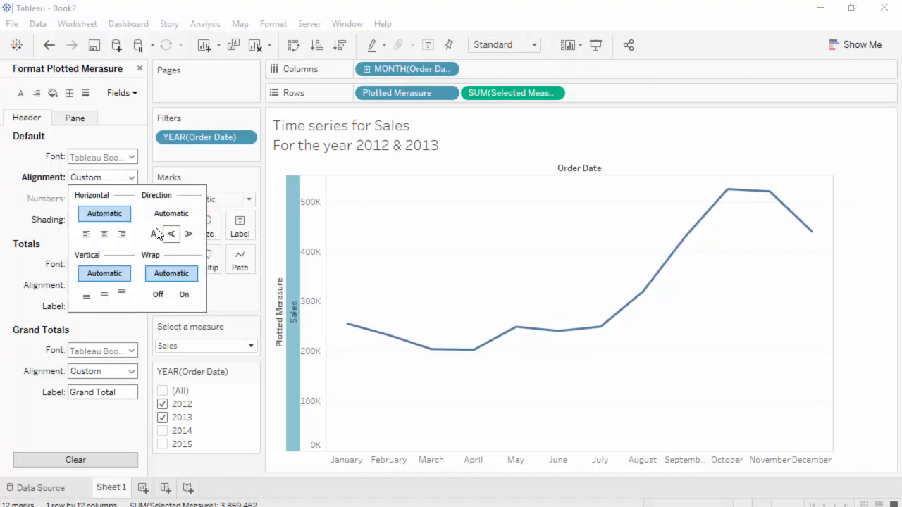
{"action": "right_click", "coordinate": [280, 313]}
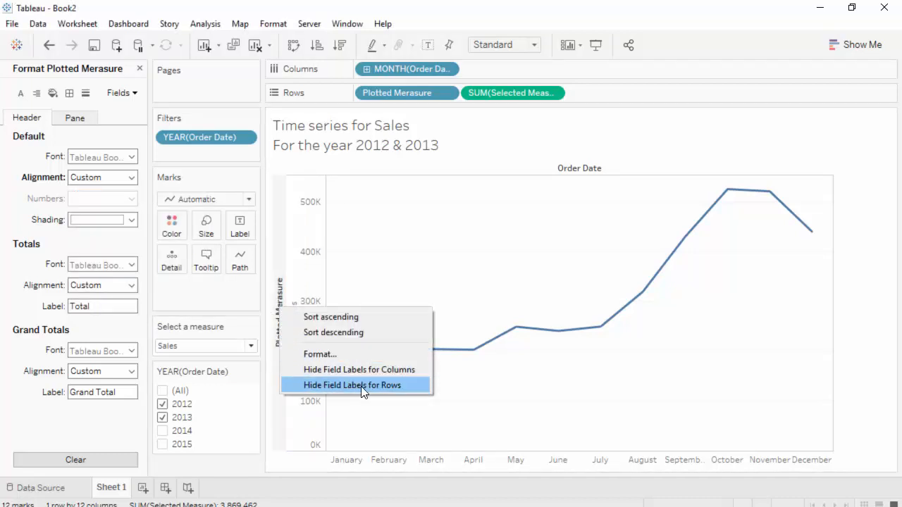
{"action": "left_click", "coordinate": [408, 385]}
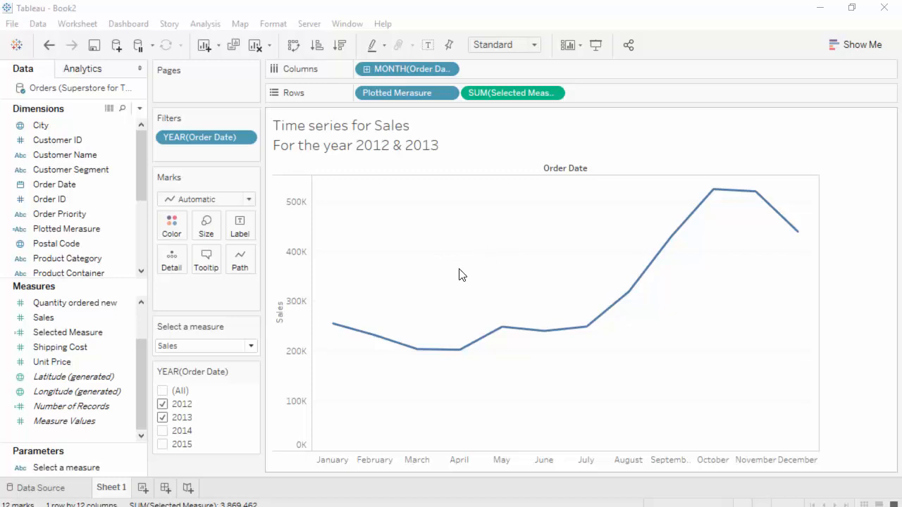
Add an average line for the whole table to the monthly chart
{"action": "left_click", "coordinate": [93, 72]}
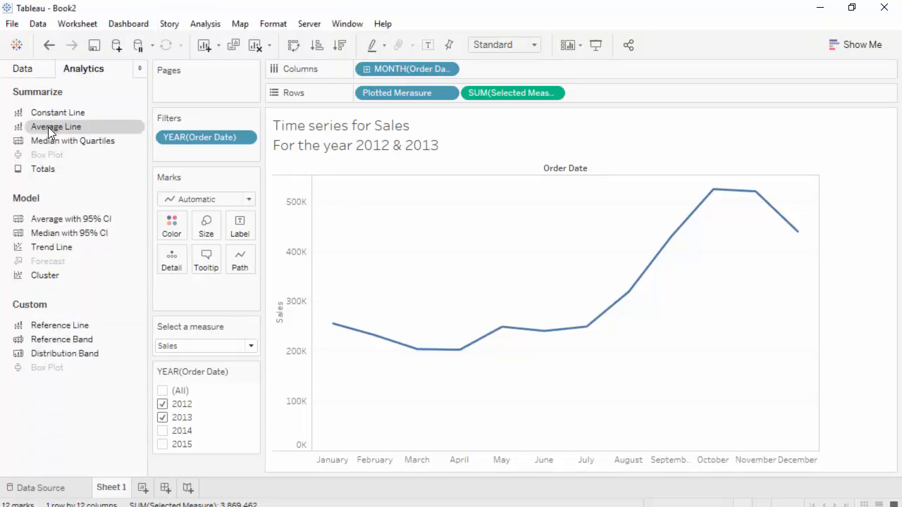
{"action": "left_click_drag", "start_coordinate": [48, 127], "coordinate": [395, 191]}
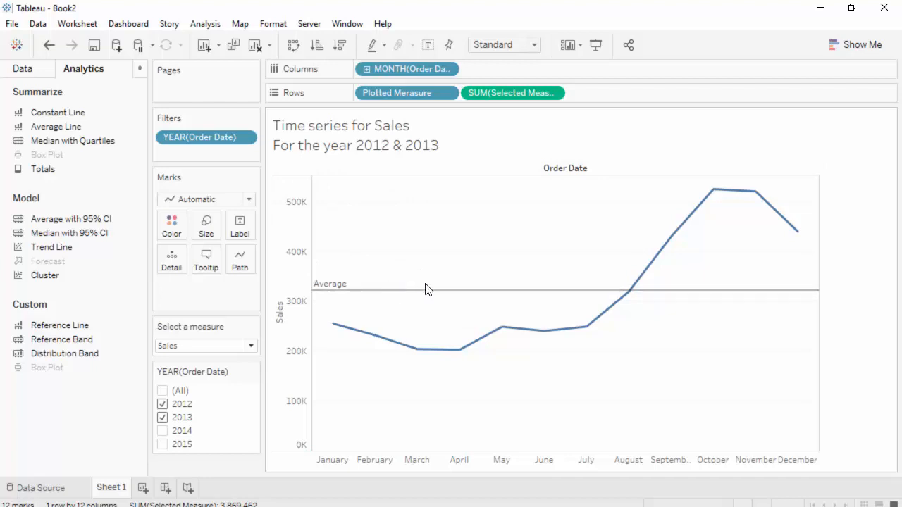
{"action": "mouse_move", "coordinate": [417, 290]}
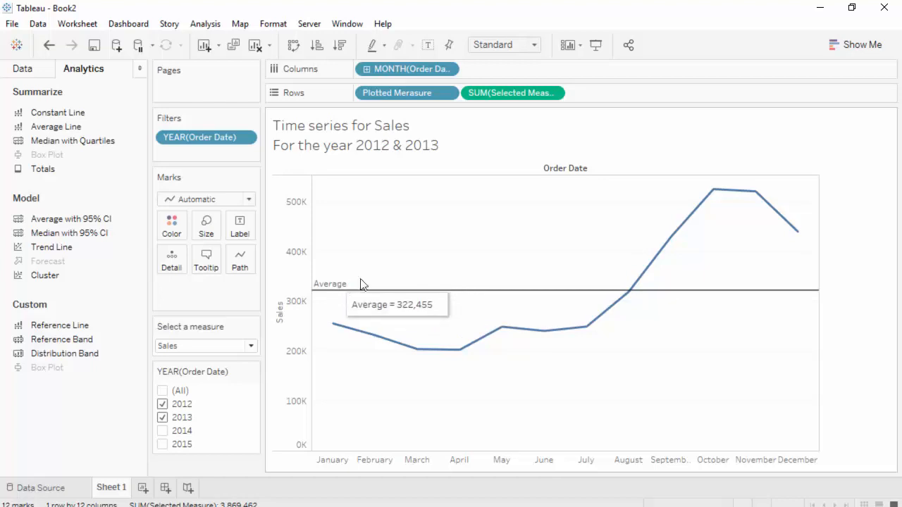
Give the average line a custom label reading "<Computation> = <Value>"
{"action": "right_click", "coordinate": [384, 293]}
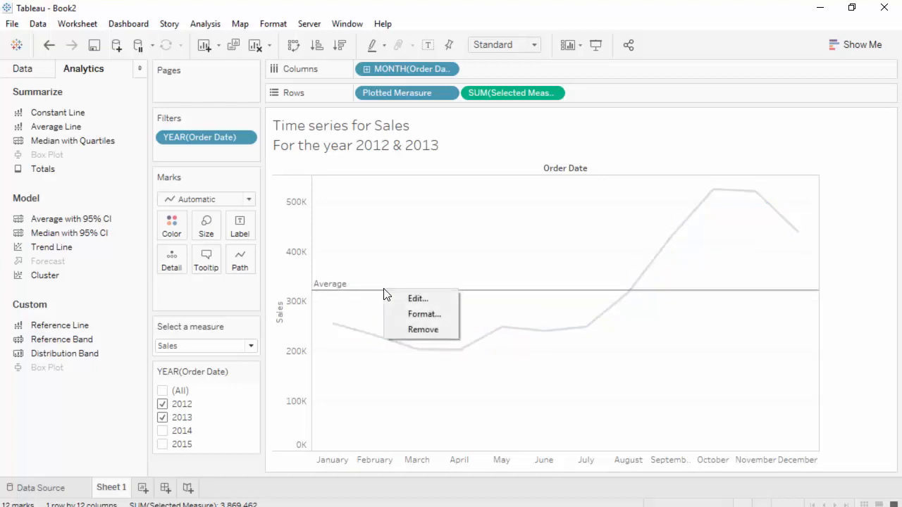
{"action": "left_click", "coordinate": [437, 301]}
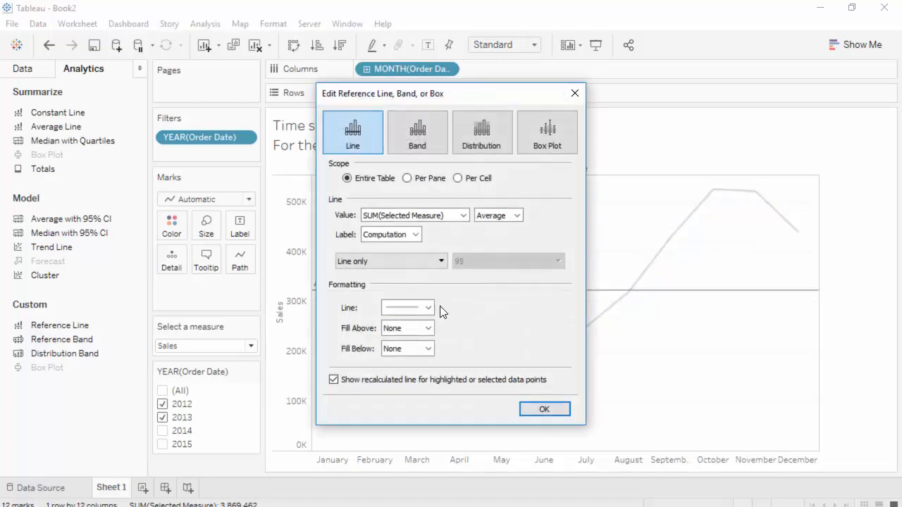
{"action": "left_click", "coordinate": [415, 234]}
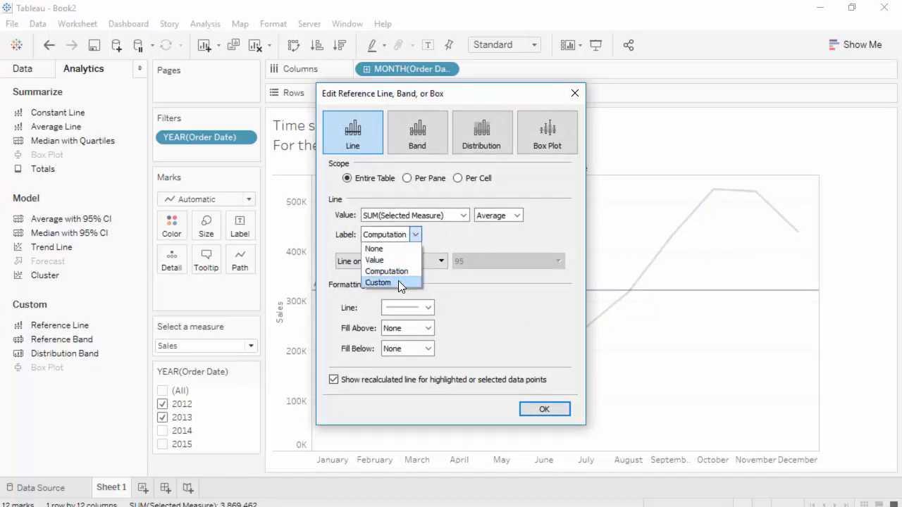
{"action": "left_click", "coordinate": [398, 281]}
{"action": "left_click", "coordinate": [530, 233]}
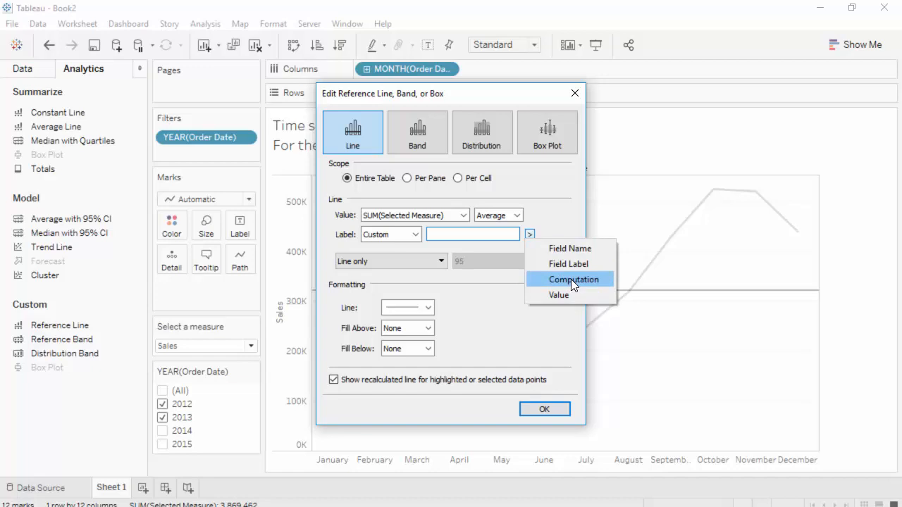
{"action": "left_click", "coordinate": [571, 279]}
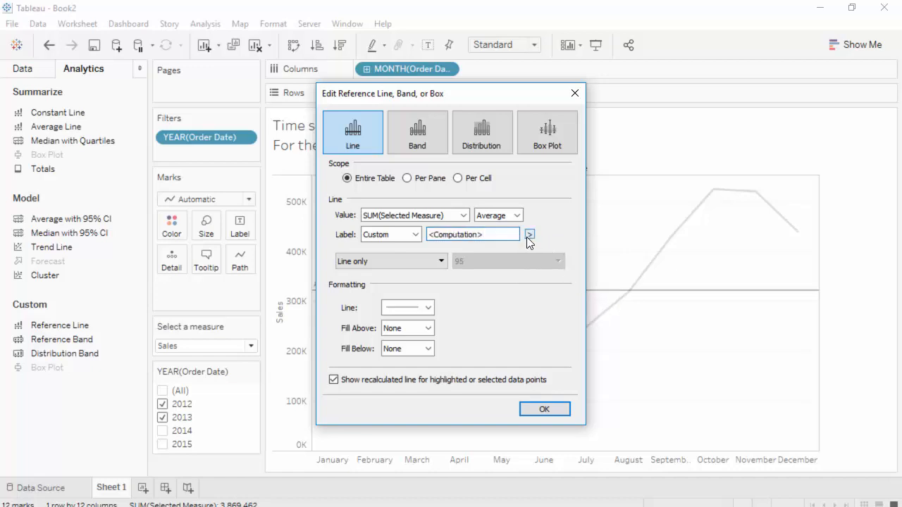
{"action": "type", "text": "="}
{"action": "left_click", "coordinate": [529, 235]}
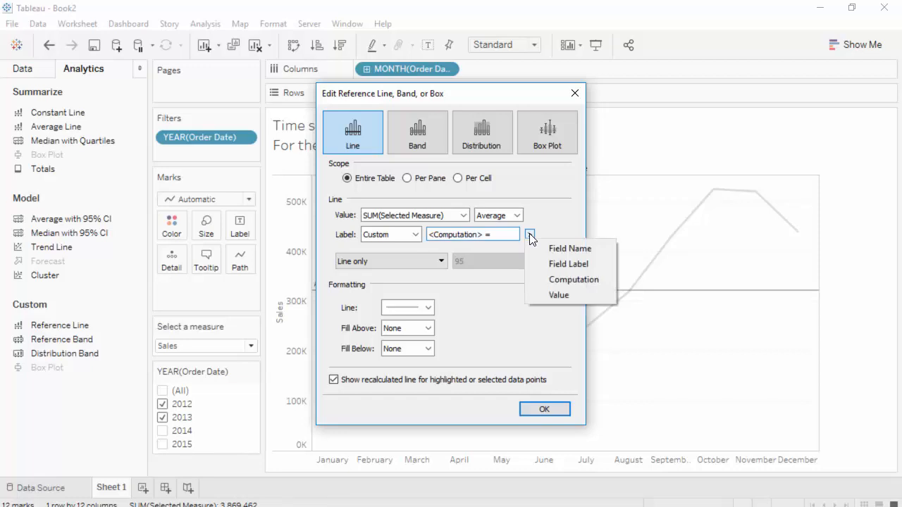
{"action": "left_click", "coordinate": [571, 298]}
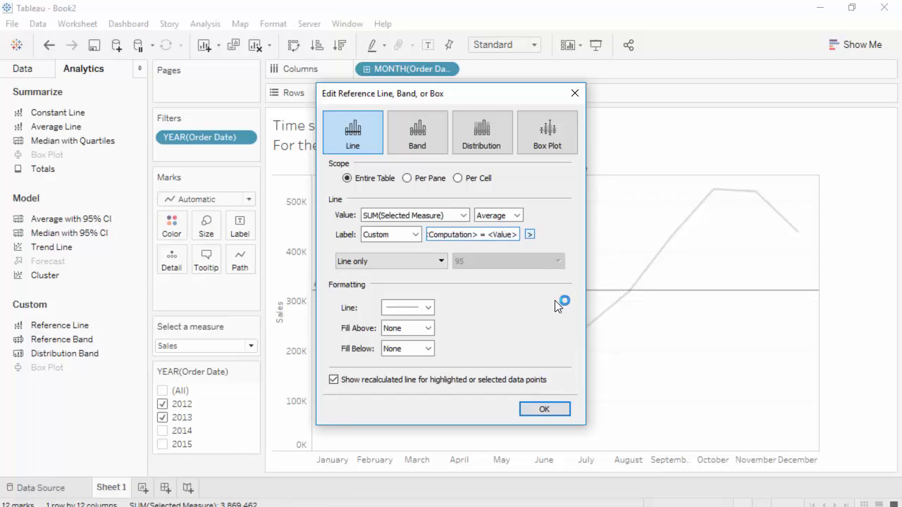
{"action": "left_click", "coordinate": [553, 410]}
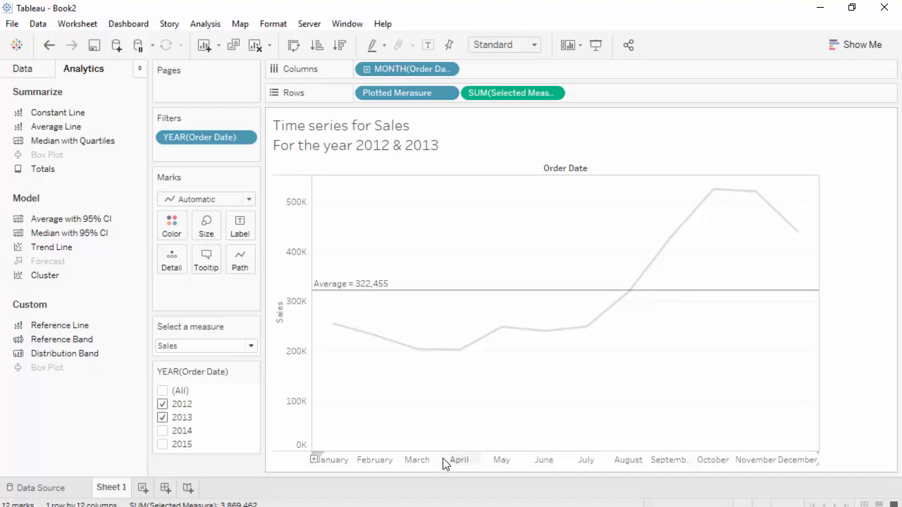
Set the "Select a measure" parameter to Profit and check the average line's details
{"action": "left_click", "coordinate": [251, 346]}
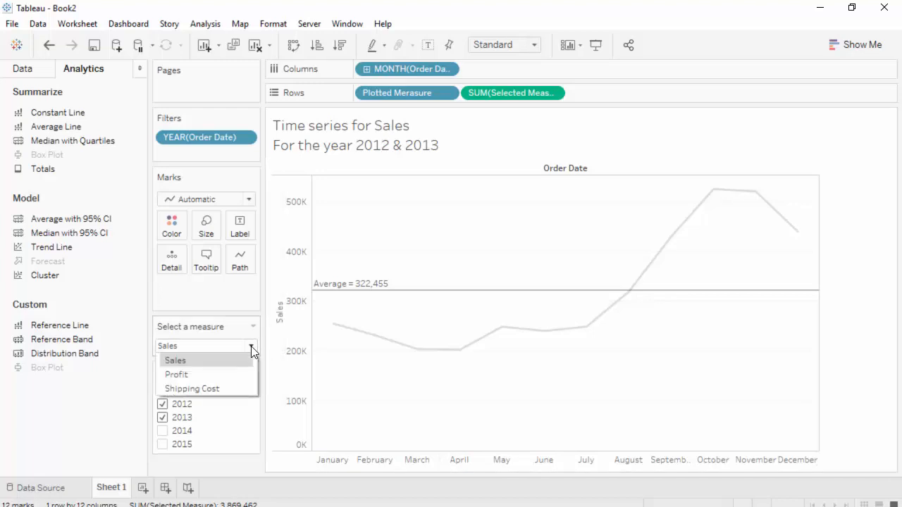
{"action": "left_click", "coordinate": [228, 374]}
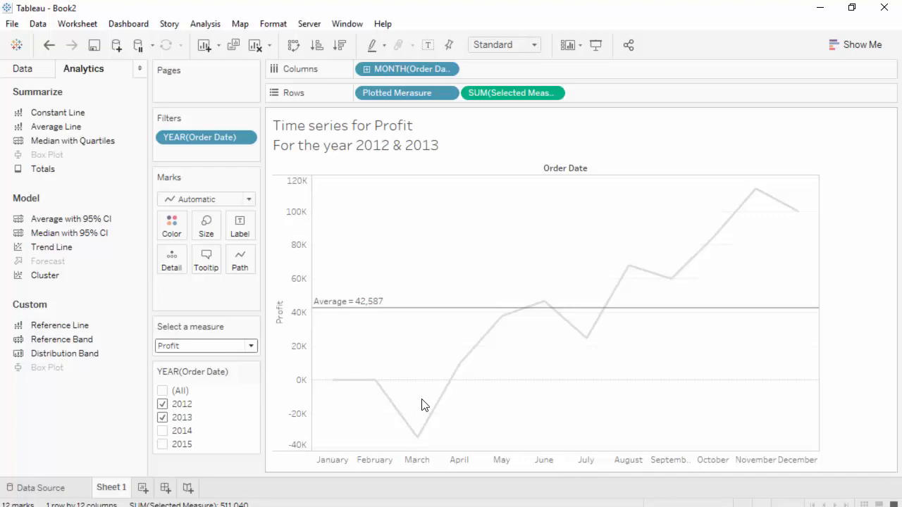
{"action": "left_click", "coordinate": [369, 308]}
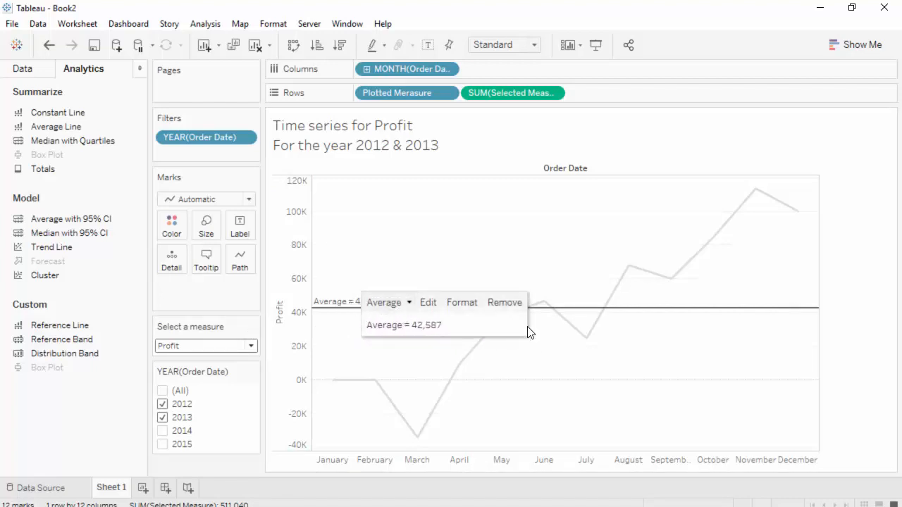
{"action": "right_click", "coordinate": [412, 310]}
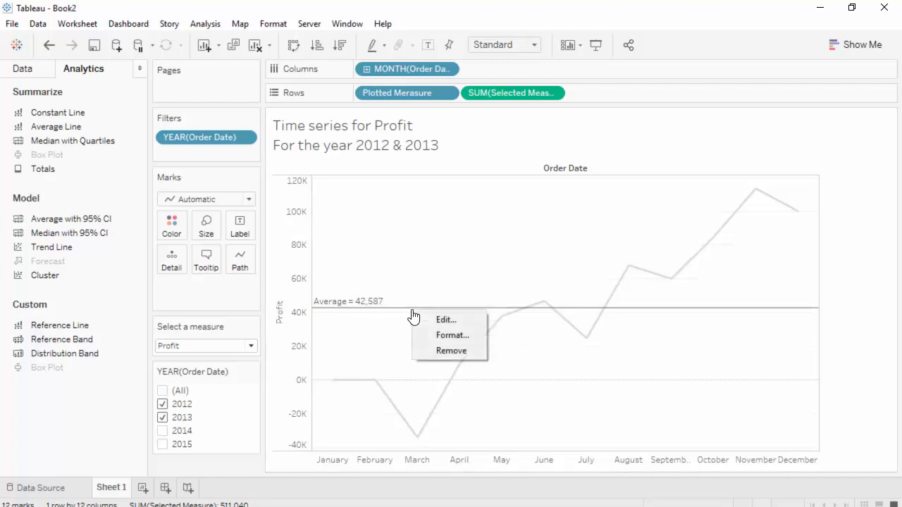
{"action": "left_click", "coordinate": [529, 497]}
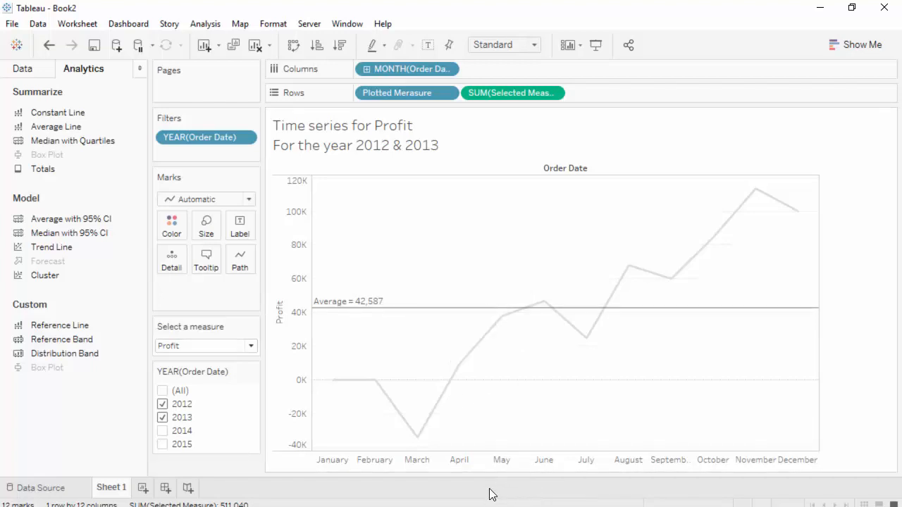
{"action": "right_click", "coordinate": [537, 172]}
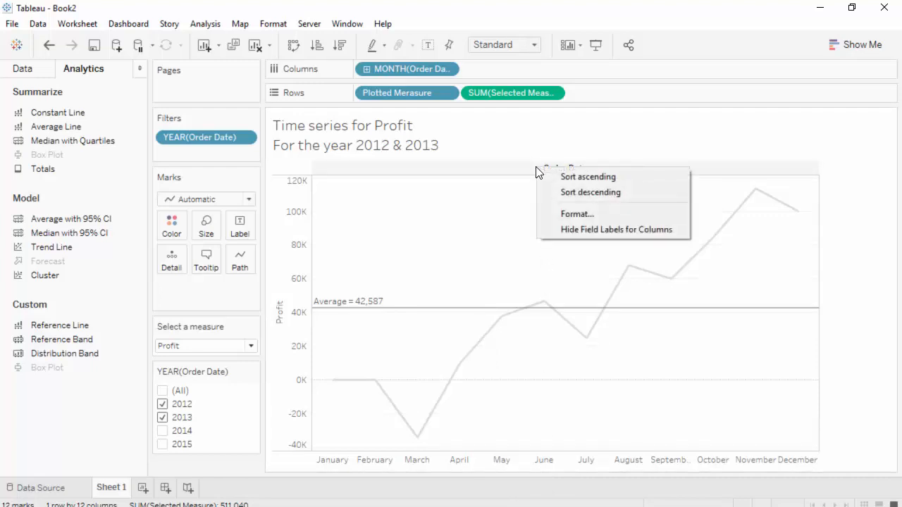
{"action": "left_click", "coordinate": [536, 168]}
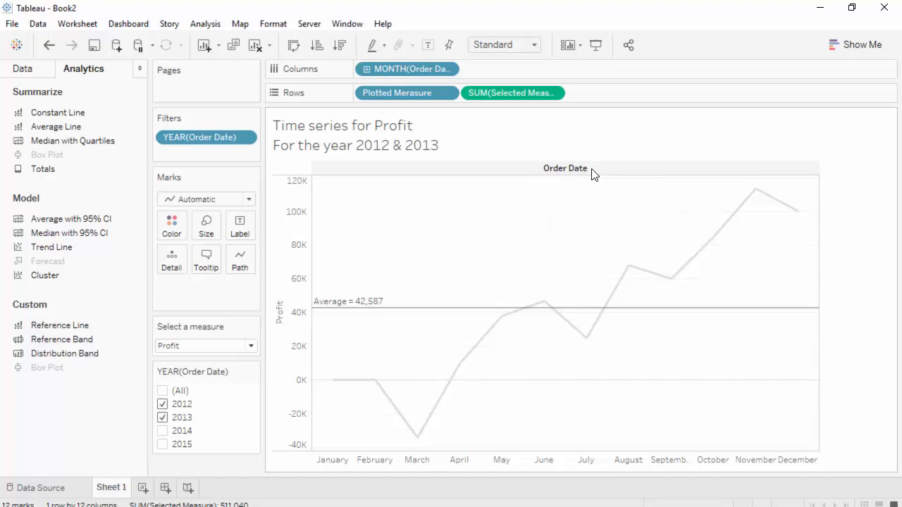
Edit the average line's reference line settings and set its label to None, keeping the chart's labelled area in view
{"action": "mouse_move", "coordinate": [423, 308]}
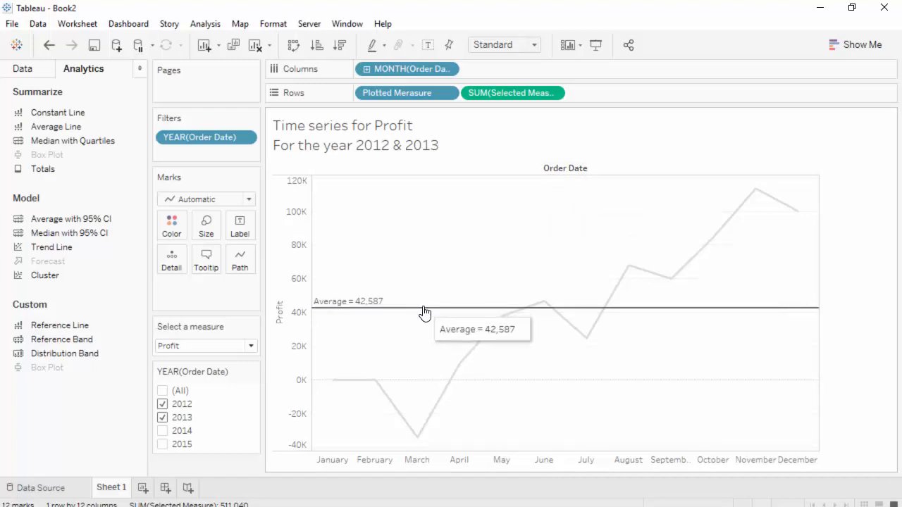
{"action": "right_click", "coordinate": [423, 310]}
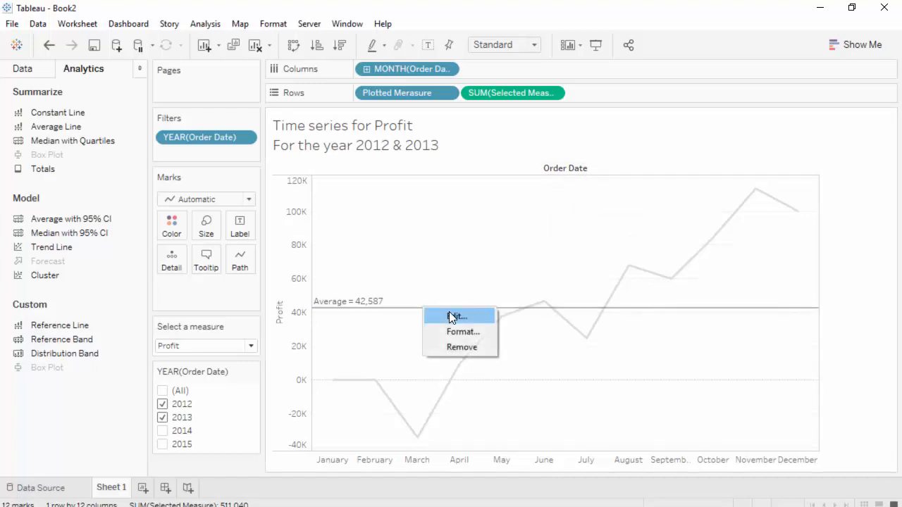
{"action": "left_click", "coordinate": [452, 318]}
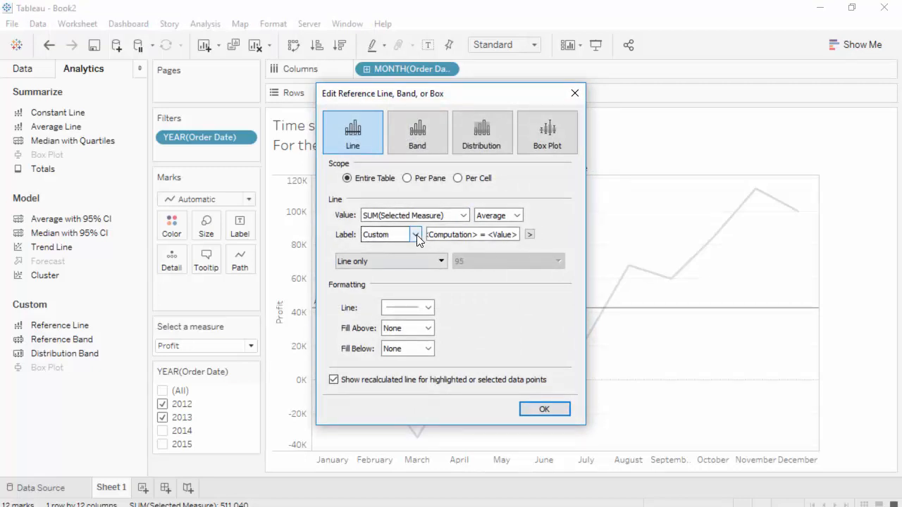
{"action": "left_click", "coordinate": [415, 234]}
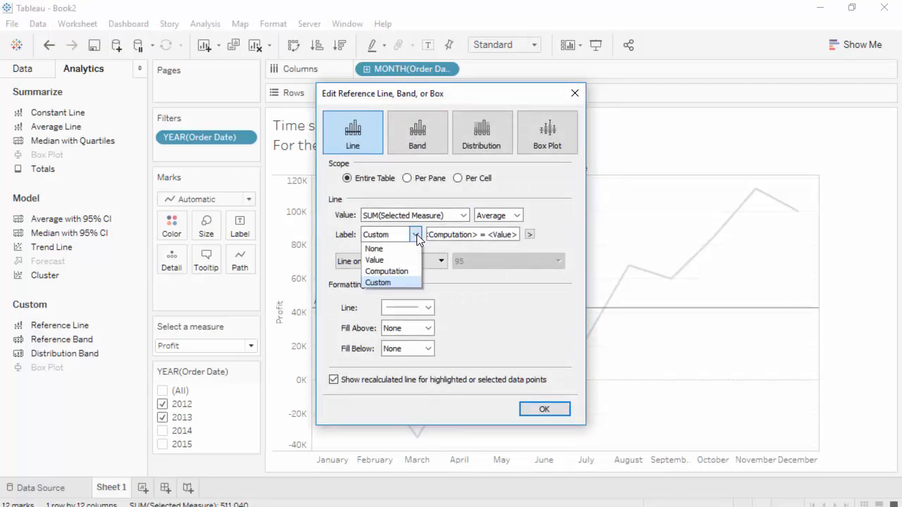
{"action": "left_click", "coordinate": [375, 249]}
{"action": "left_click_drag", "start_coordinate": [472, 100], "coordinate": [596, 91]}
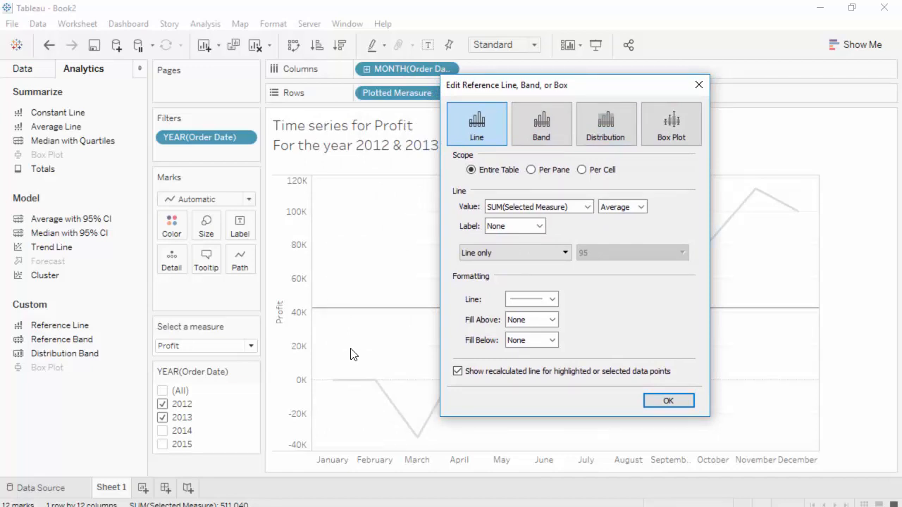
Try the Value and Computation label options for the average line
{"action": "left_click", "coordinate": [538, 226]}
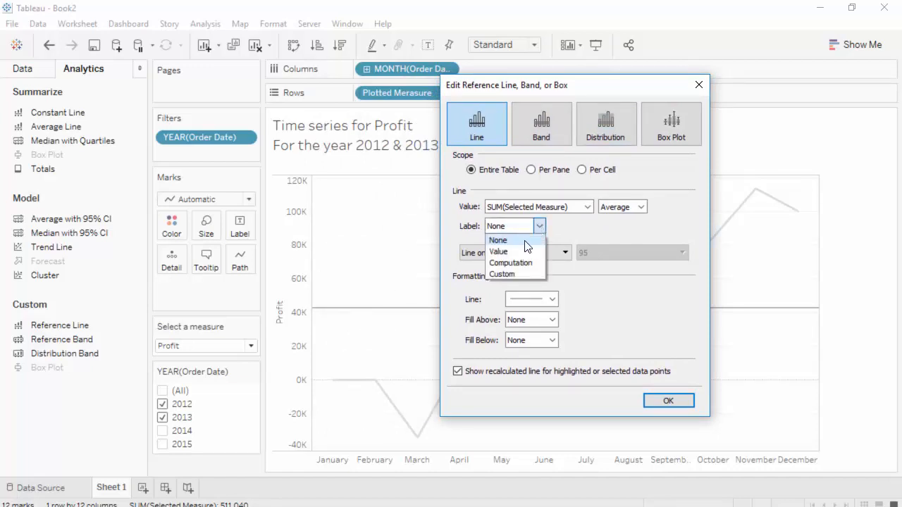
{"action": "left_click", "coordinate": [520, 250]}
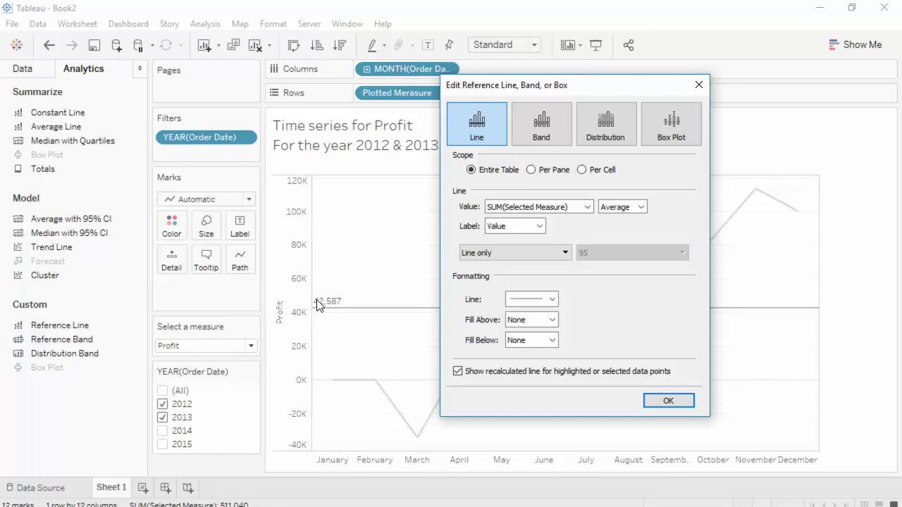
{"action": "left_click", "coordinate": [539, 226]}
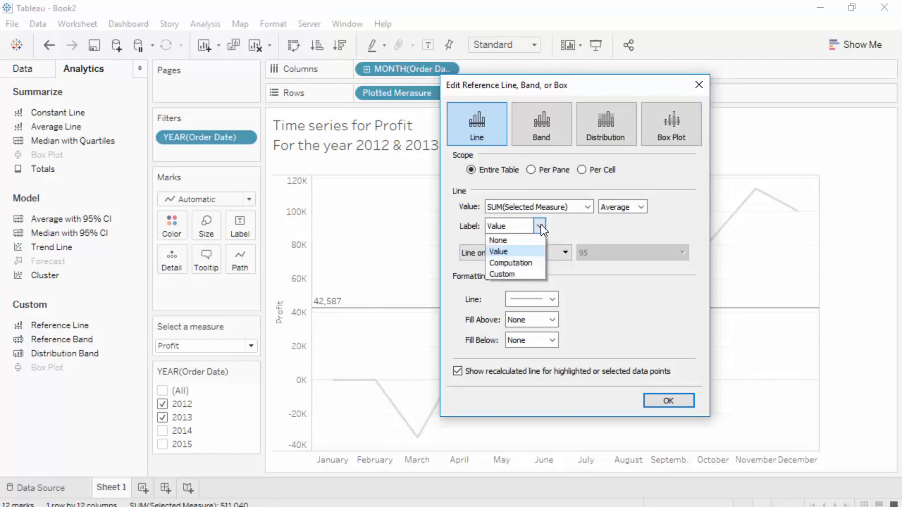
{"action": "left_click", "coordinate": [534, 262]}
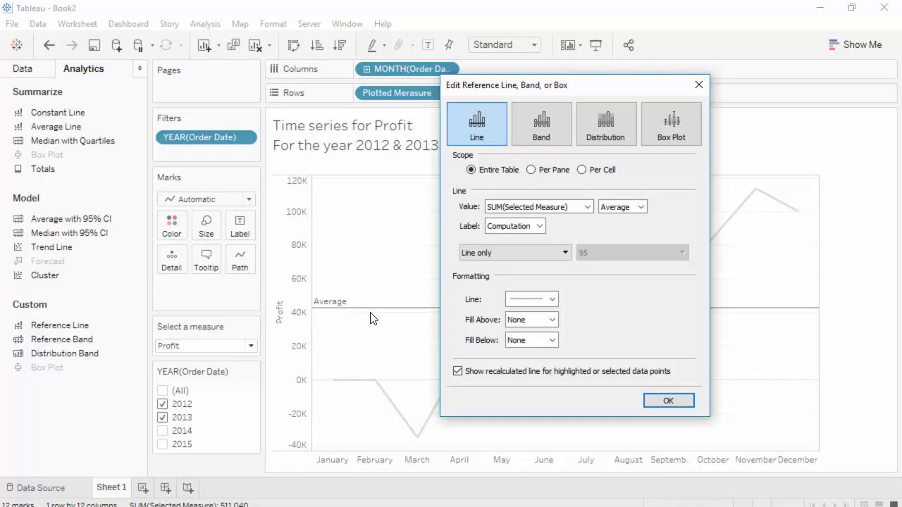
Set the average line's label to Custom and clear all of its label text
{"action": "left_click", "coordinate": [539, 226]}
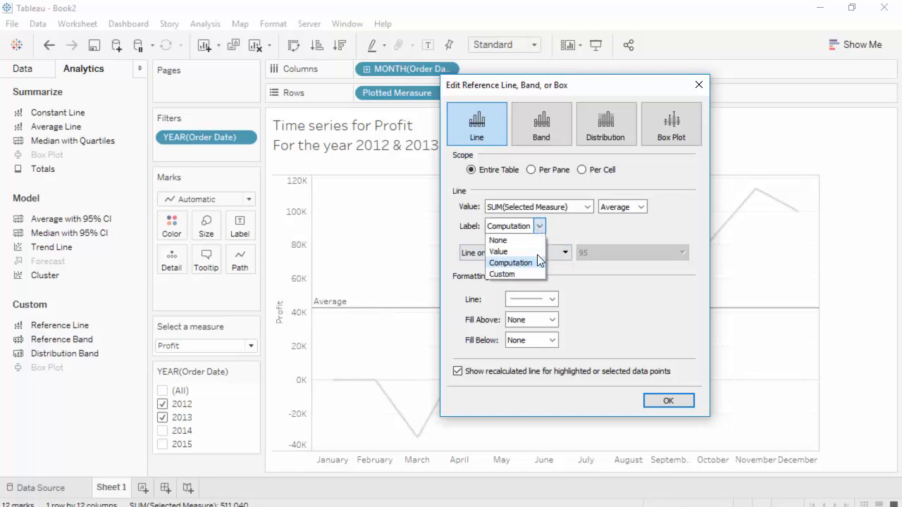
{"action": "left_click", "coordinate": [528, 273]}
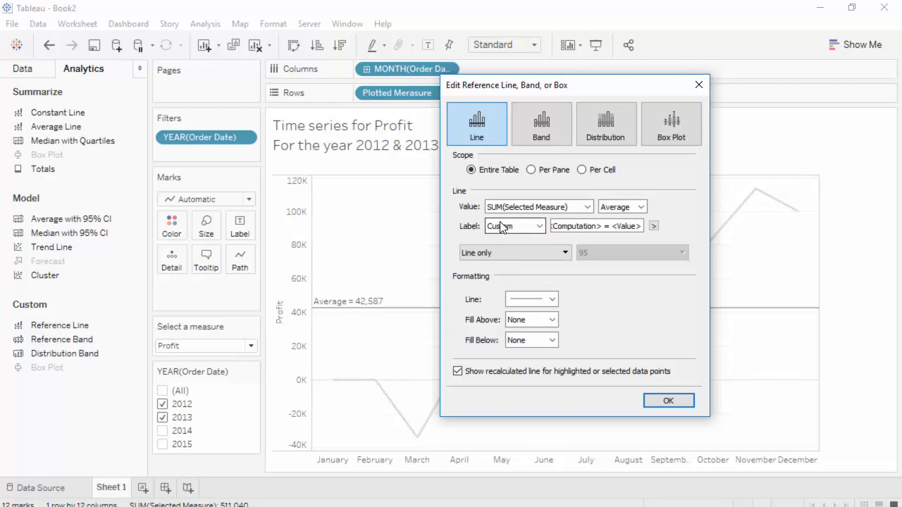
{"action": "left_click", "coordinate": [654, 226]}
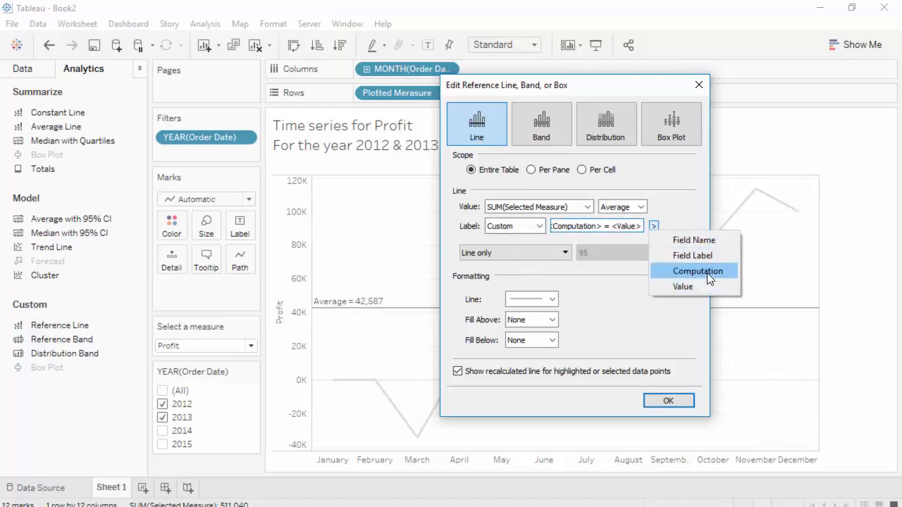
{"action": "left_click", "coordinate": [616, 226]}
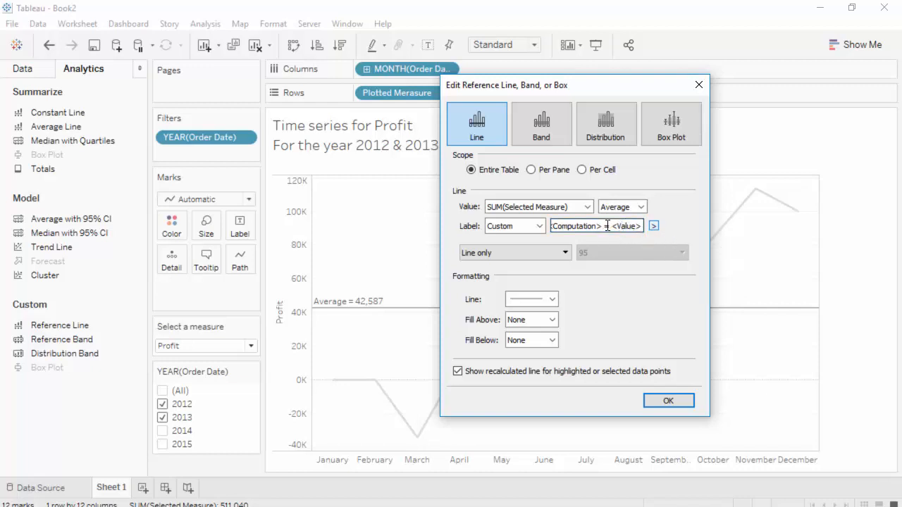
{"action": "key", "text": "BackSpace"}
{"action": "key", "text": "BackSpace"}
{"action": "key", "text": "BackSpace"}
{"action": "key", "text": "BackSpace"}
{"action": "key", "text": "BackSpace"}
{"action": "key", "text": "BackSpace"}
{"action": "key", "text": "BackSpace"}
{"action": "key", "text": "BackSpace"}
{"action": "key", "text": "BackSpace"}
{"action": "key", "text": "BackSpace"}
{"action": "key", "text": "BackSpace"}
{"action": "key", "text": "BackSpace"}
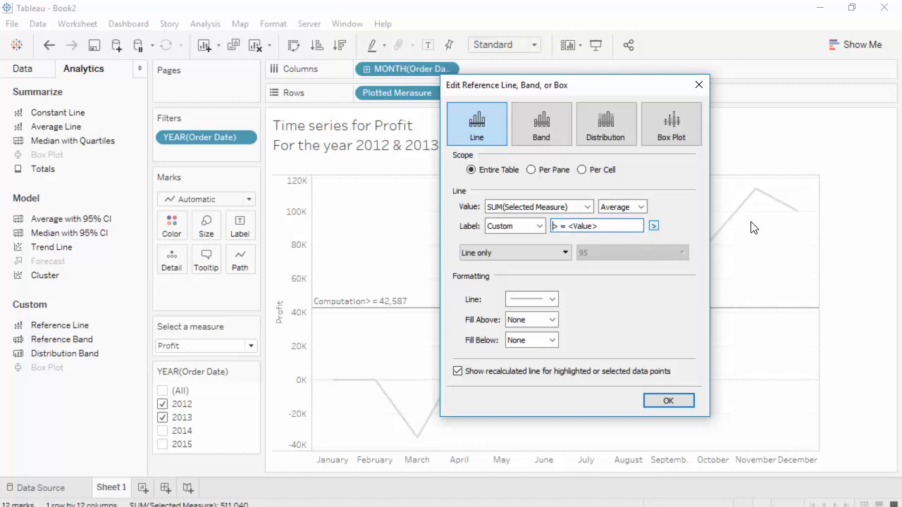
{"action": "key", "text": "Delete"}
{"action": "key", "text": "Delete"}
{"action": "key", "text": "Delete"}
{"action": "key", "text": "Delete"}
{"action": "key", "text": "Delete"}
{"action": "key", "text": "Delete"}
{"action": "key", "text": "Delete"}
{"action": "key", "text": "Delete"}
{"action": "key", "text": "Delete"}
{"action": "key", "text": "Delete"}
{"action": "key", "text": "Delete"}
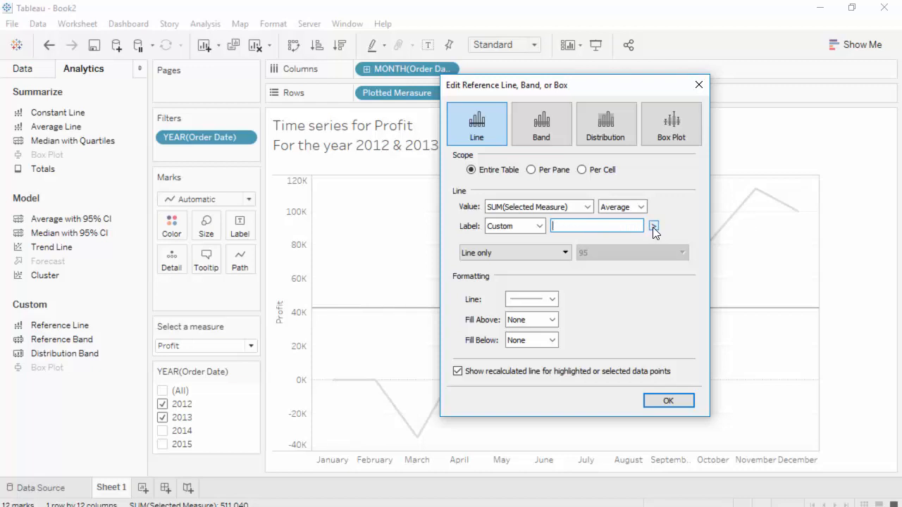
Build the average line's custom label as "<Computation> = <Value>" by inserting the Computation and Value fields around an equals sign
{"action": "left_click", "coordinate": [653, 226]}
{"action": "left_click", "coordinate": [699, 271]}
{"action": "left_click", "coordinate": [653, 226]}
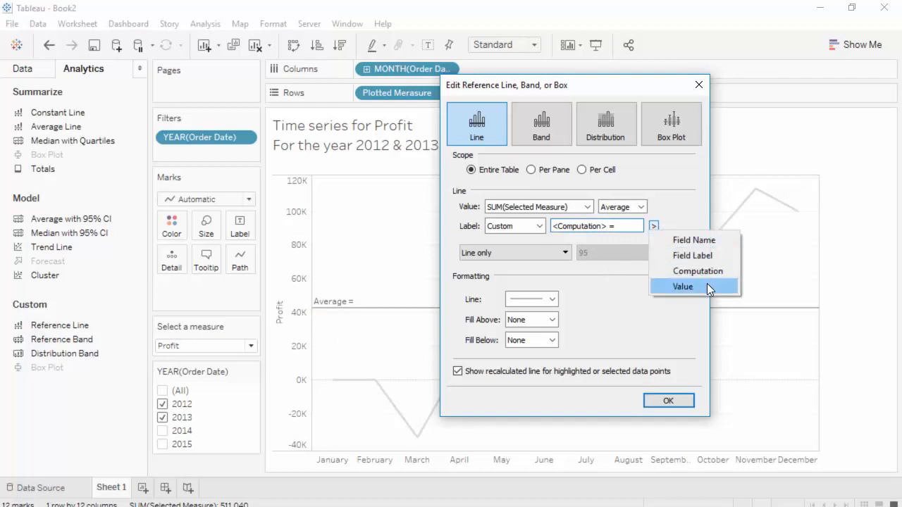
{"action": "left_click", "coordinate": [707, 283]}
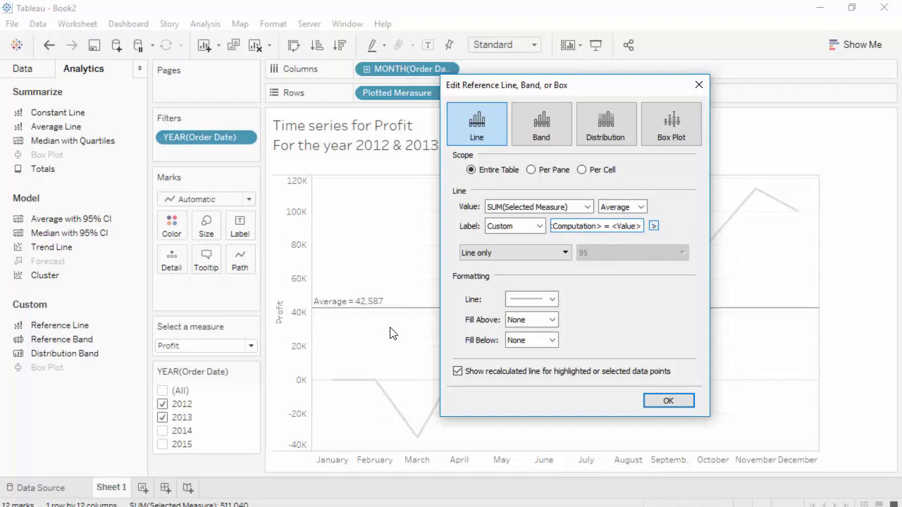